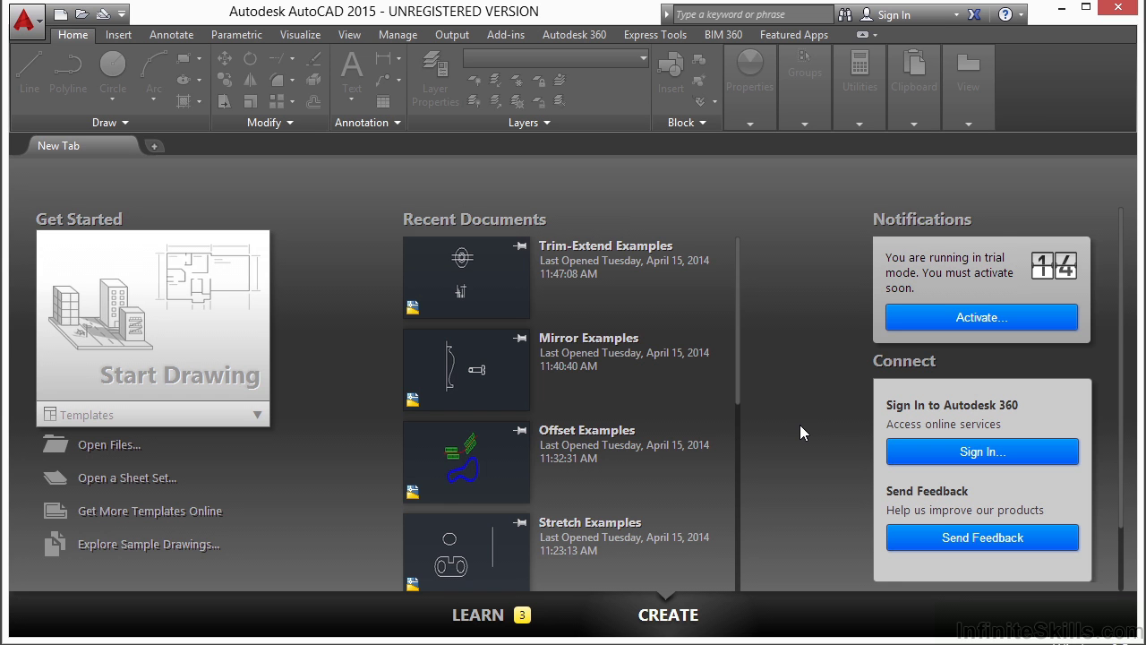
# Step: Open the drawing Chamfer-fillet Examples.dwg from folder 06
pyautogui.click(99, 448)
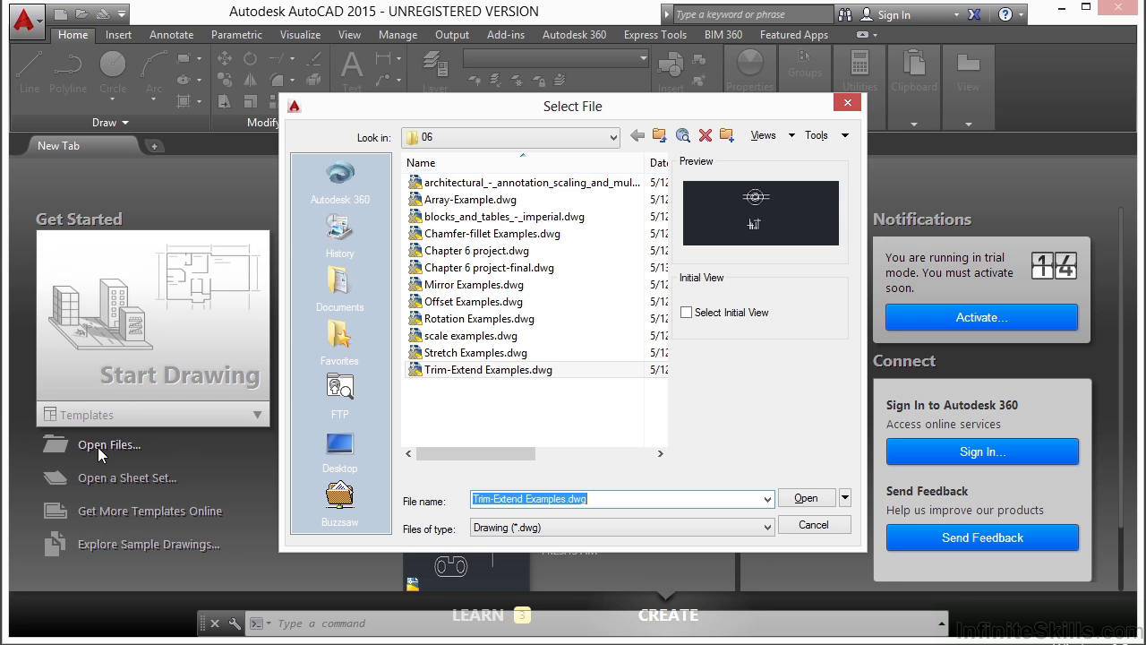
pyautogui.click(515, 235)
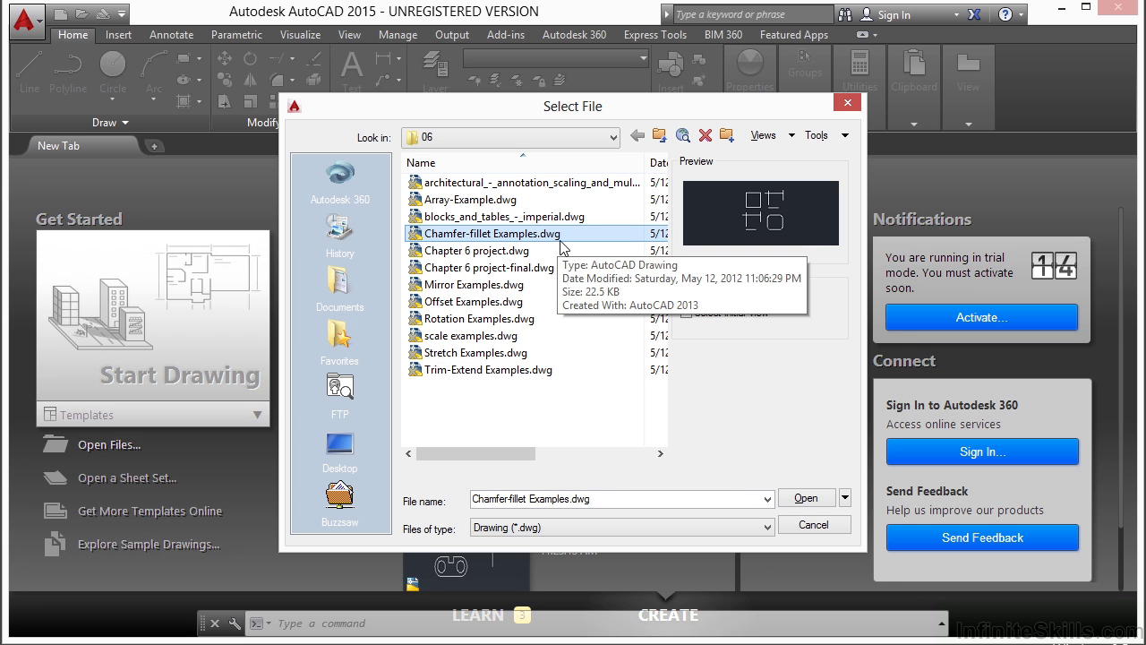
pyautogui.click(804, 497)
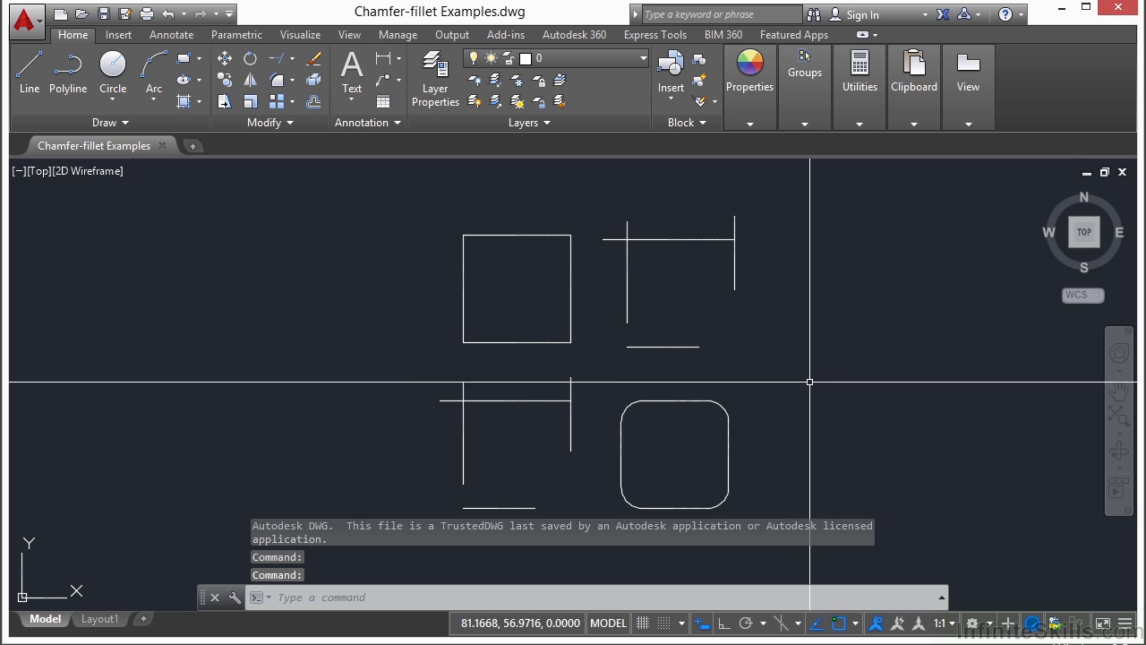
pyautogui.moveTo(808, 384); pyautogui.dragTo(748, 354, button='middle')
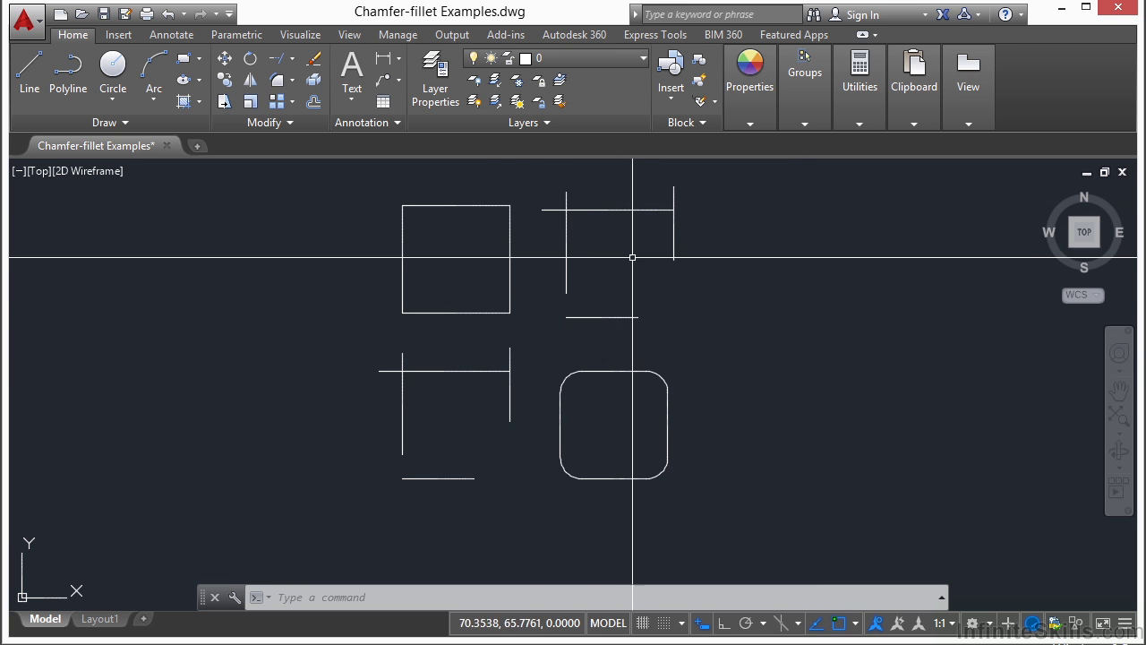
pyautogui.moveTo(769, 330); pyautogui.dragTo(736, 348, button='middle')
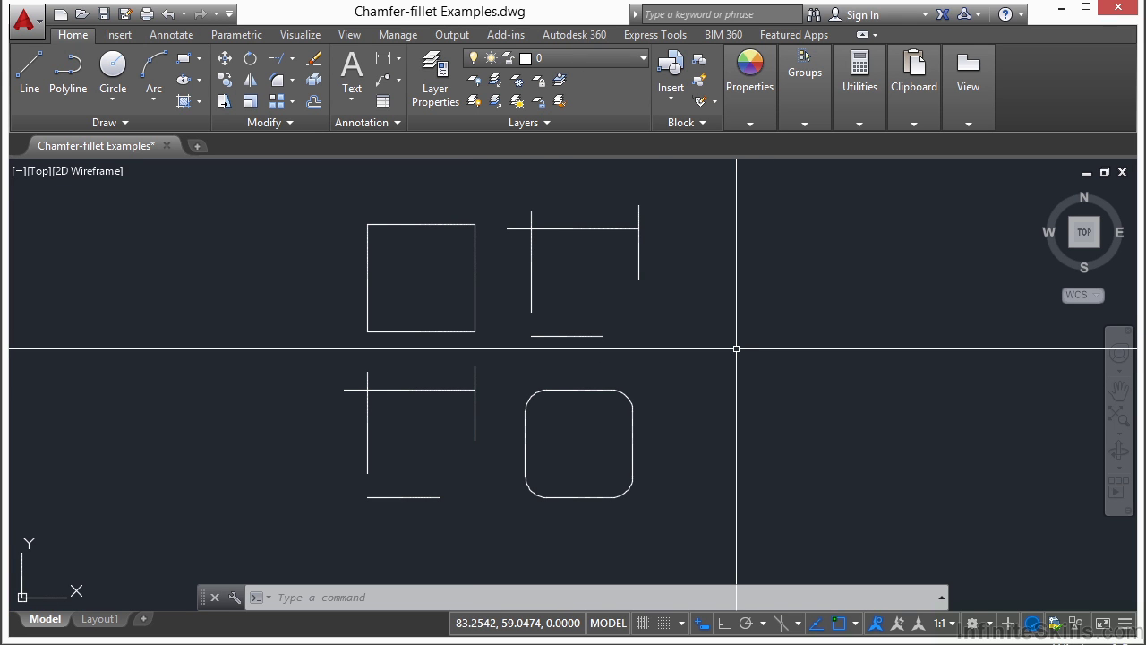
pyautogui.write('fillet')
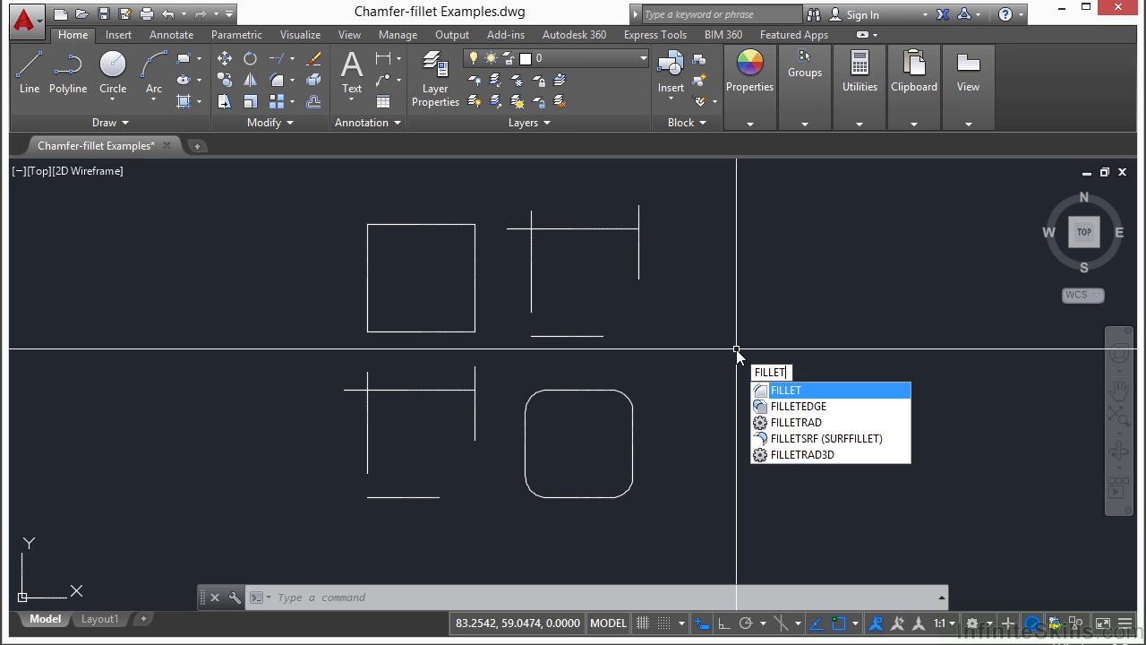
pyautogui.press('Escape')
pyautogui.write('f')
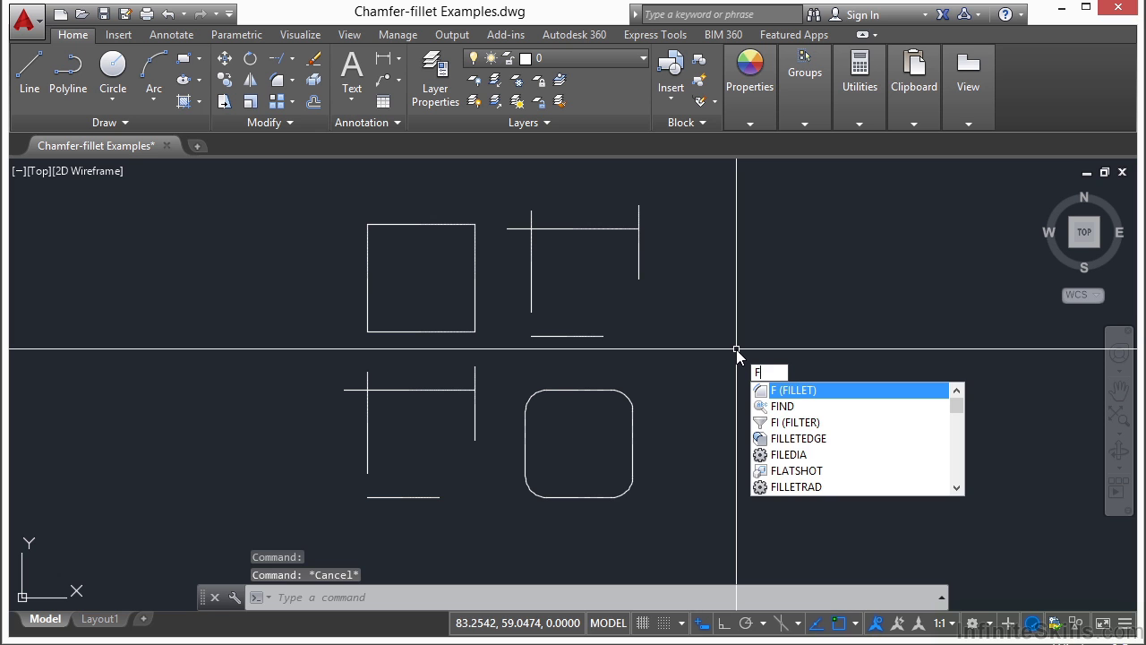
pyautogui.press('Escape')
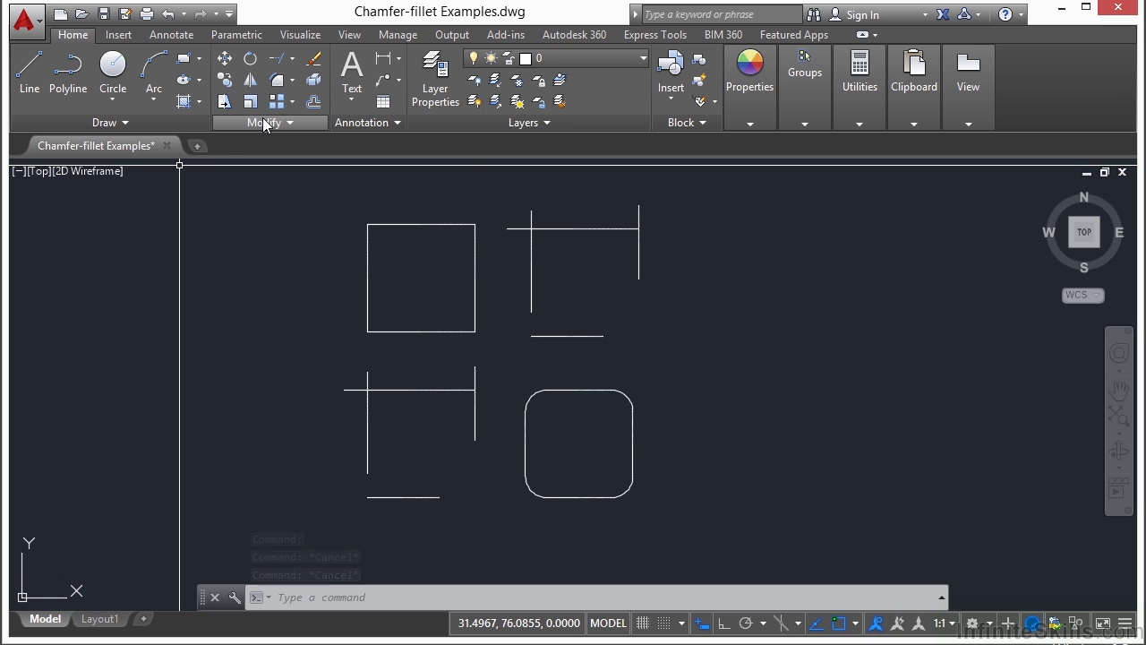
pyautogui.click(293, 81)
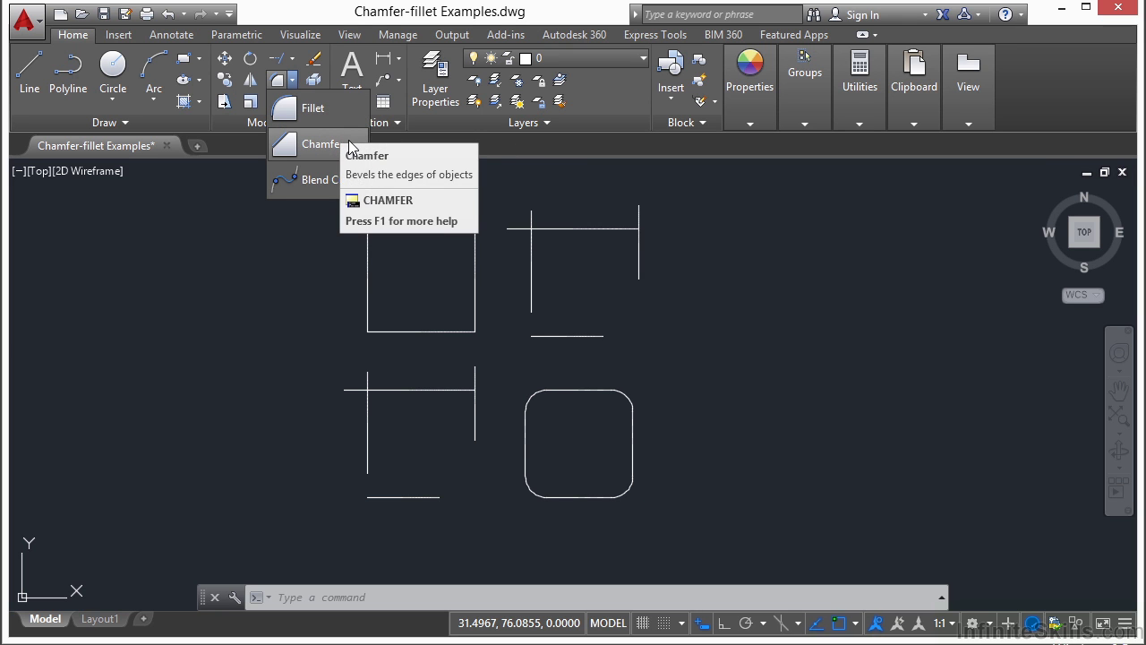
pyautogui.click(826, 357)
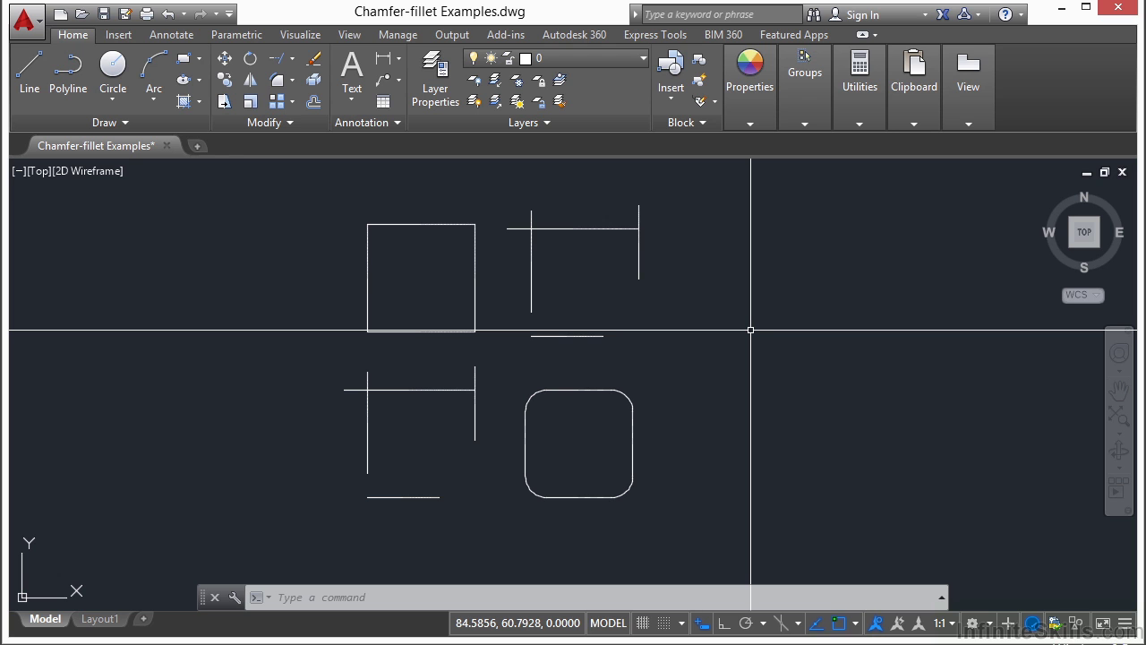
# Step: Fillet the upper-left corner of the square with a radius of 2, picking its top and left edges
pyautogui.write('f')
pyautogui.press('Return')
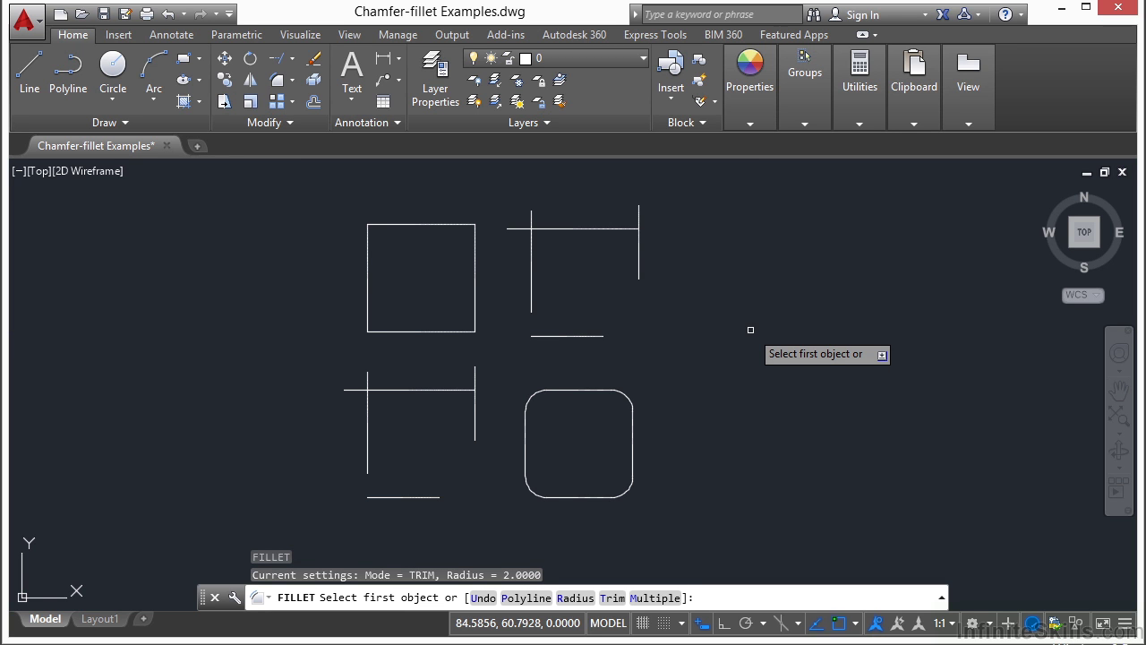
pyautogui.write('r')
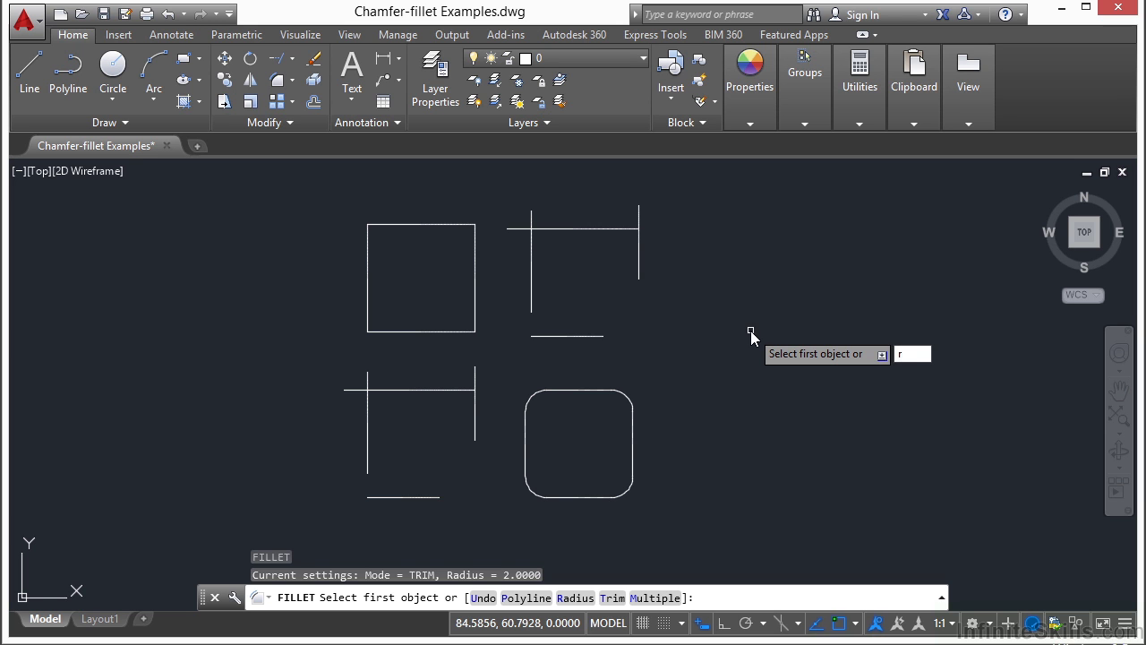
pyautogui.press('Return')
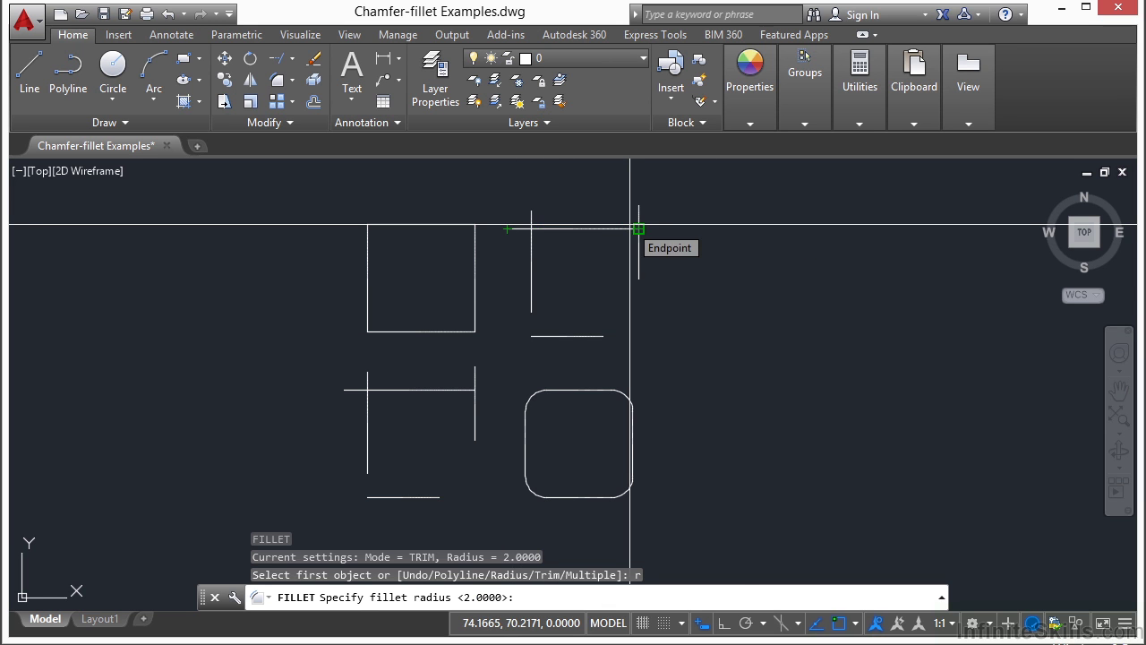
pyautogui.write('2')
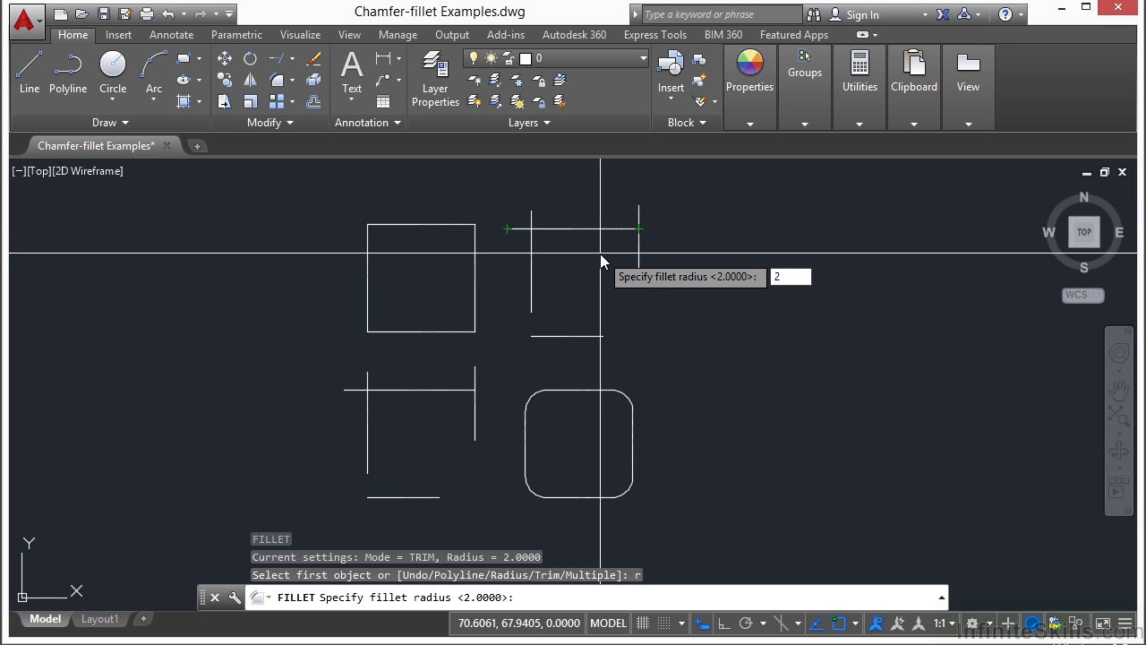
pyautogui.press('Return')
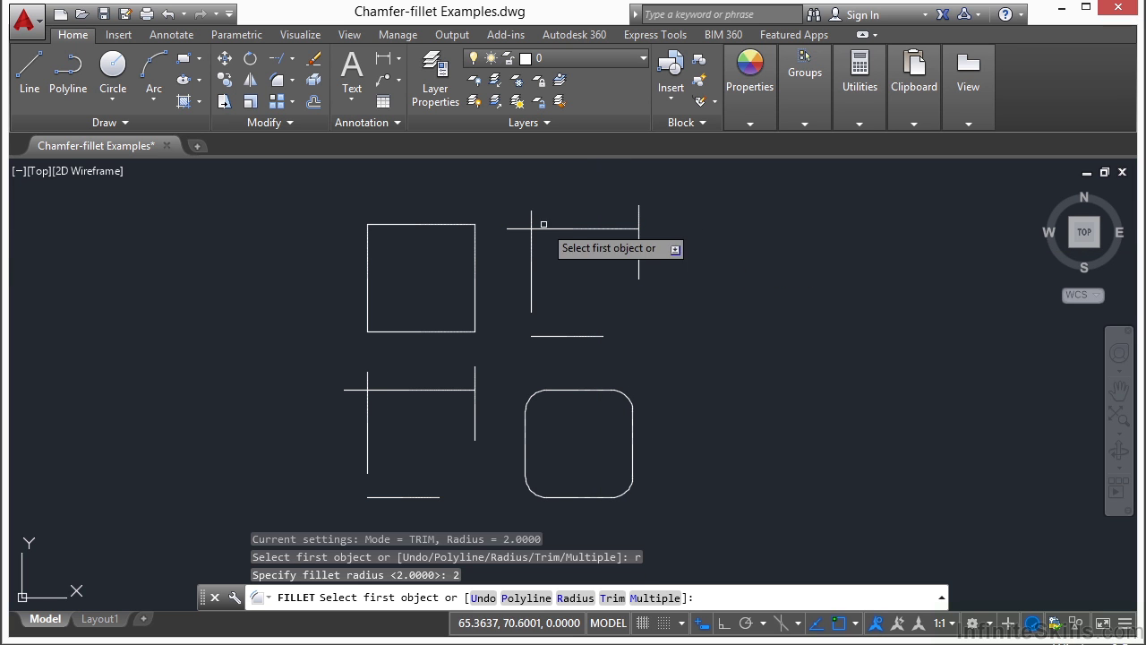
pyautogui.scroll(2, 381, 220)
pyautogui.click(381, 226)
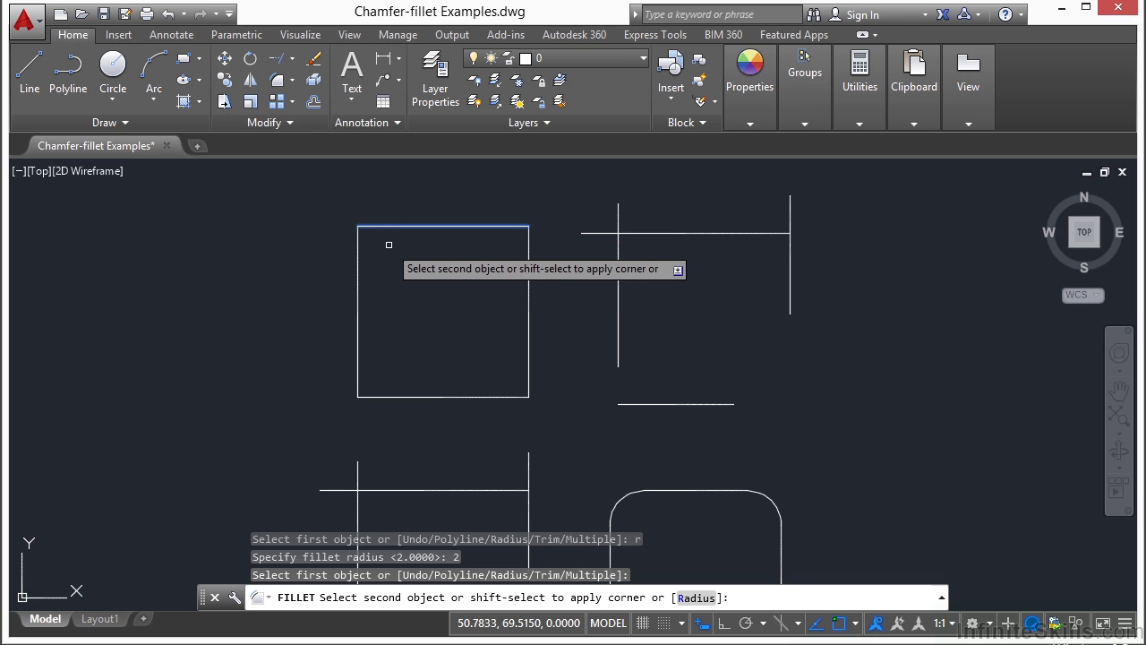
pyautogui.click(358, 305)
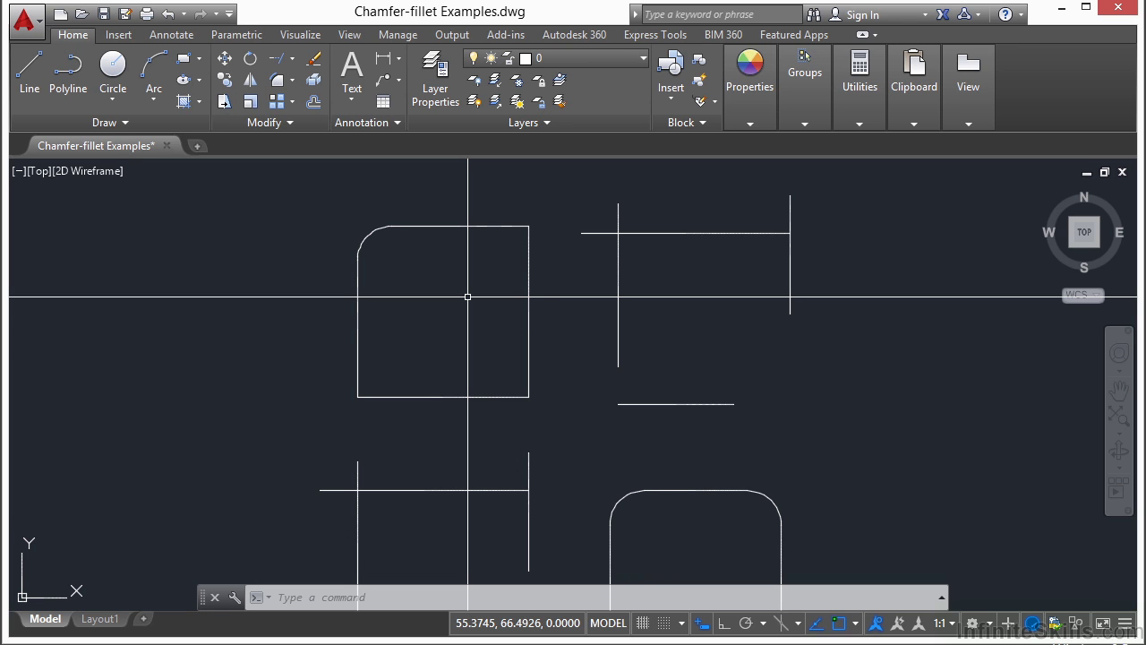
# Step: Chamfer the lower-left corner of the filleted square with both distances at 3, picking its left and bottom edges
pyautogui.write('CHA')
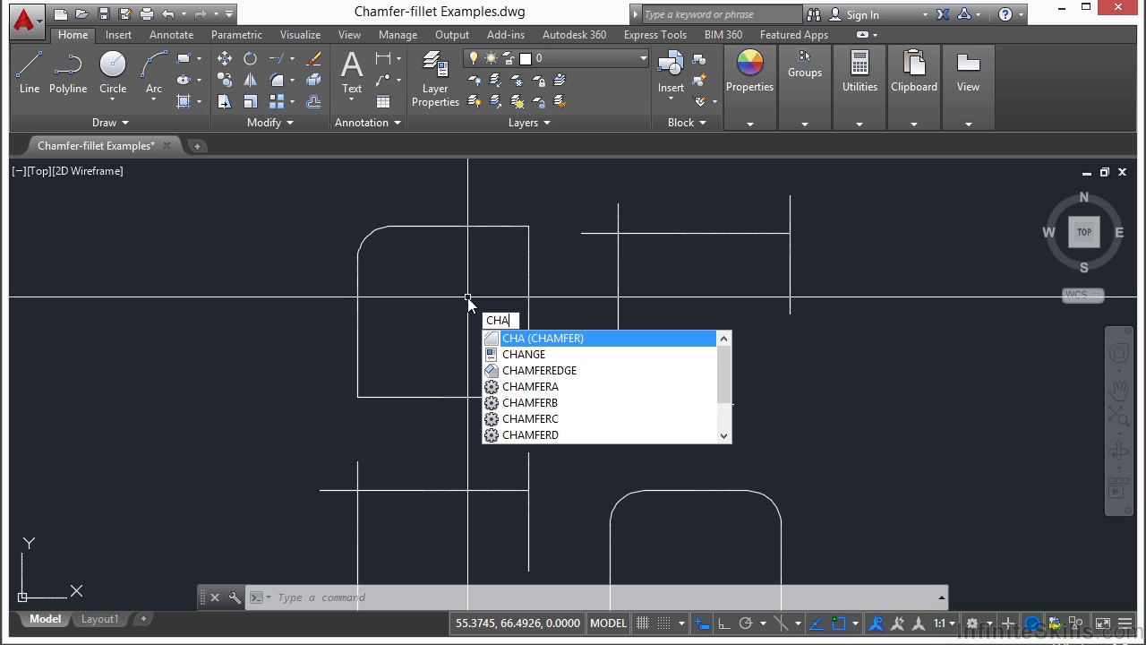
pyautogui.press('Return')
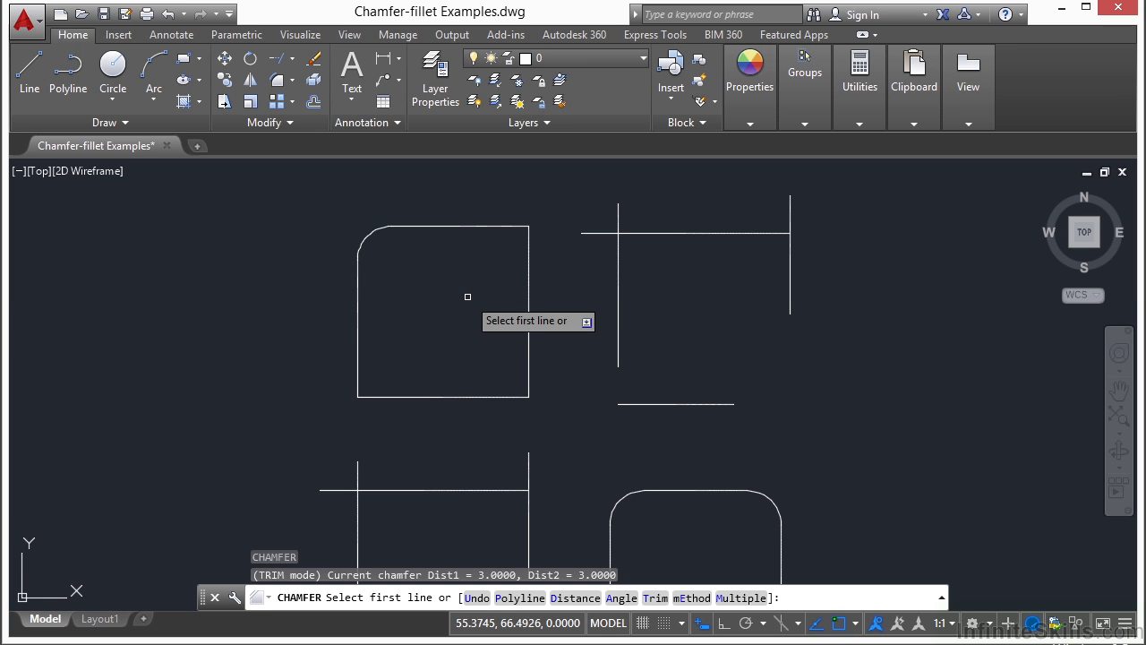
pyautogui.click(292, 80)
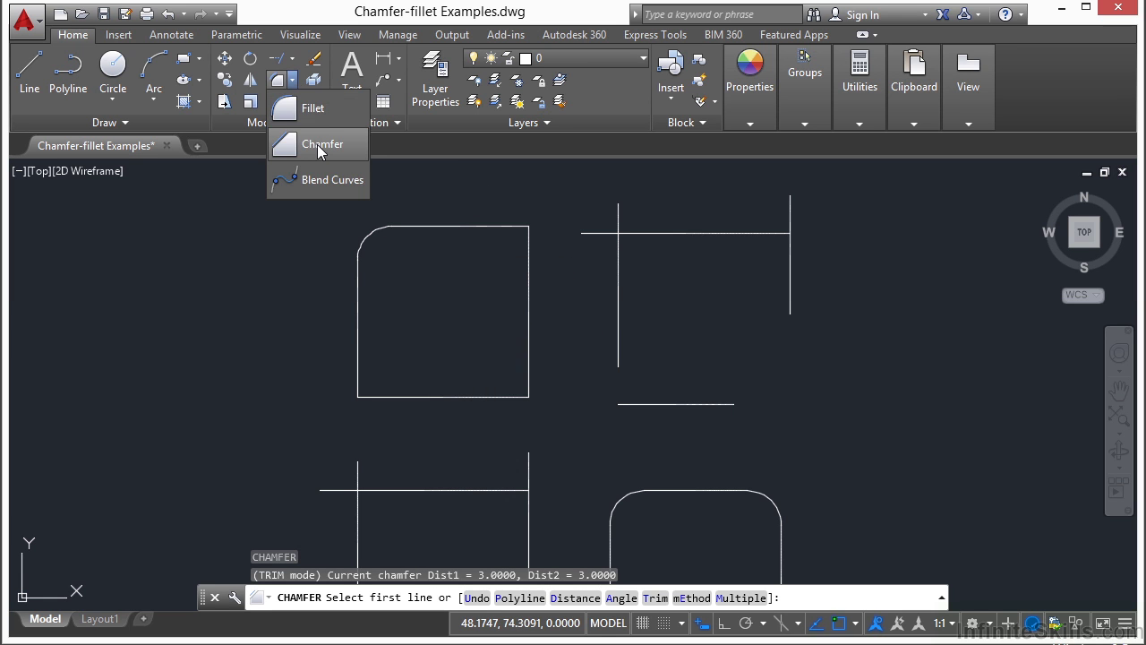
pyautogui.click(318, 147)
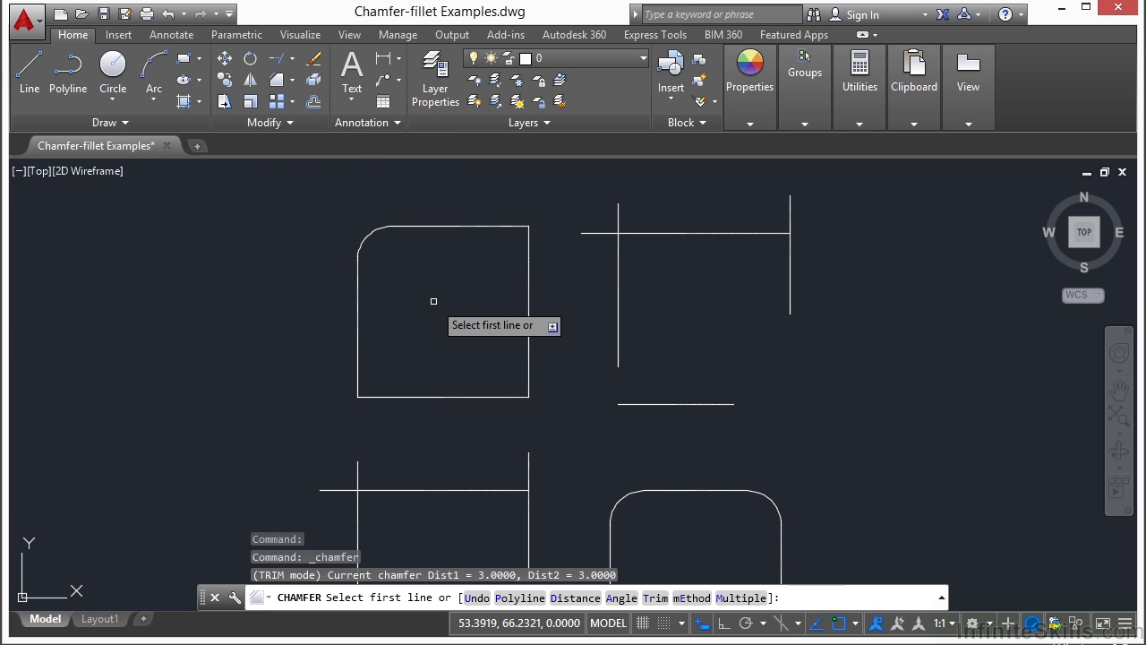
pyautogui.write('2')
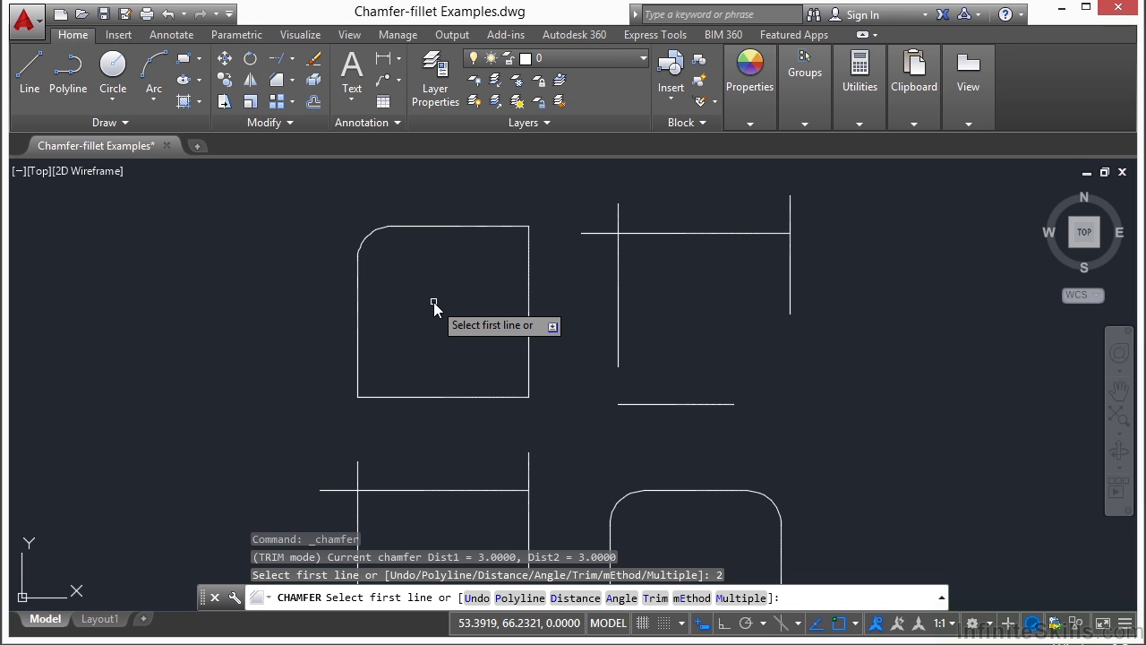
pyautogui.press('Return')
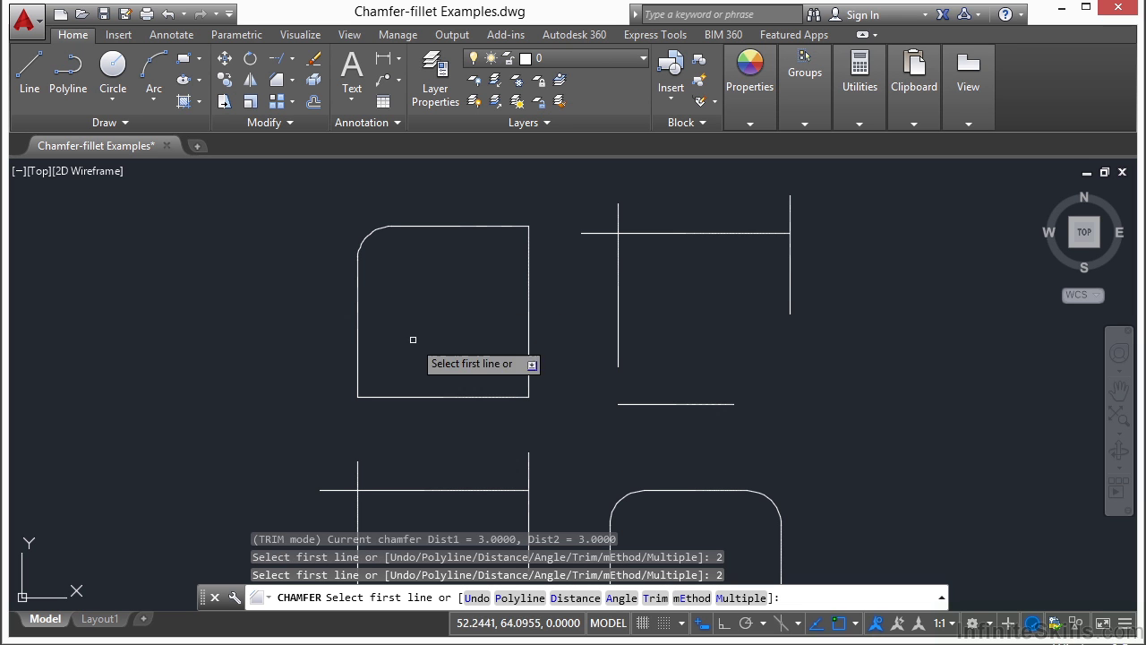
pyautogui.click(358, 364)
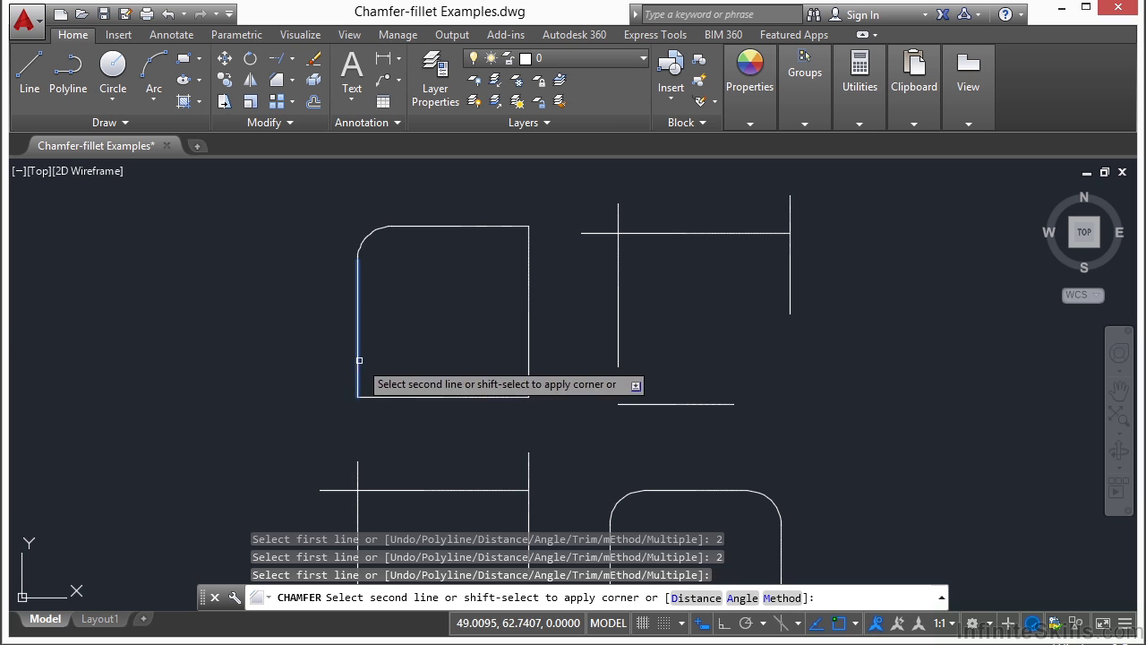
pyautogui.click(445, 398)
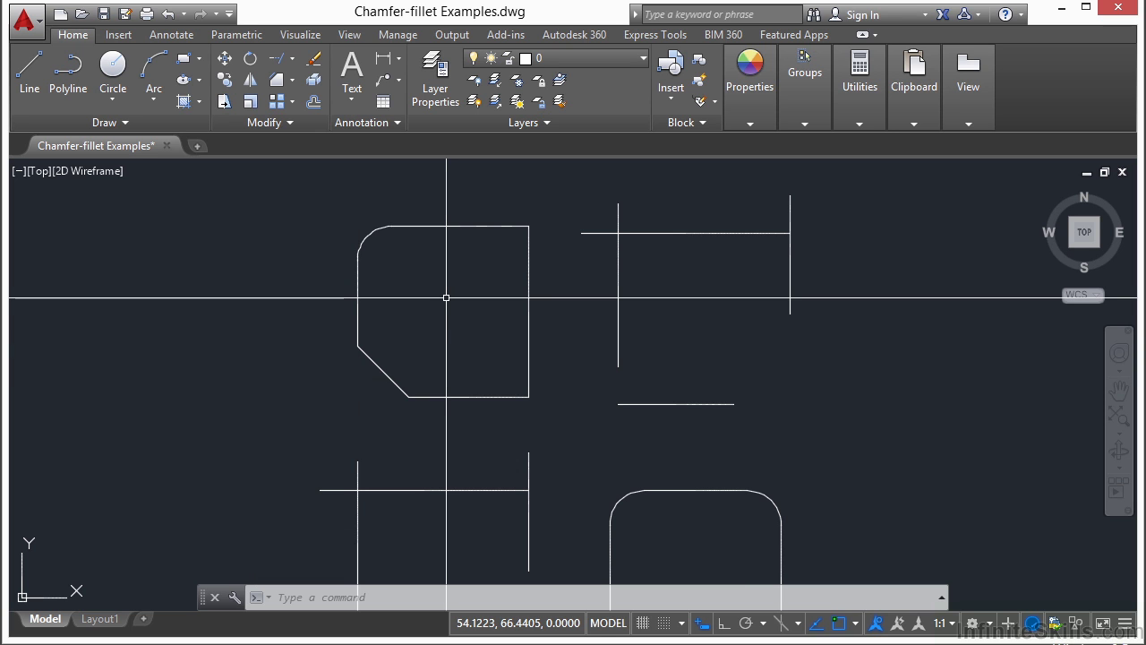
# Step: Try chamfering the square's lower-right corner with distances of 2 along the bottom edge and 5 along the right edge, and undo it
pyautogui.press('Return')
pyautogui.write('d')
pyautogui.press('Return')
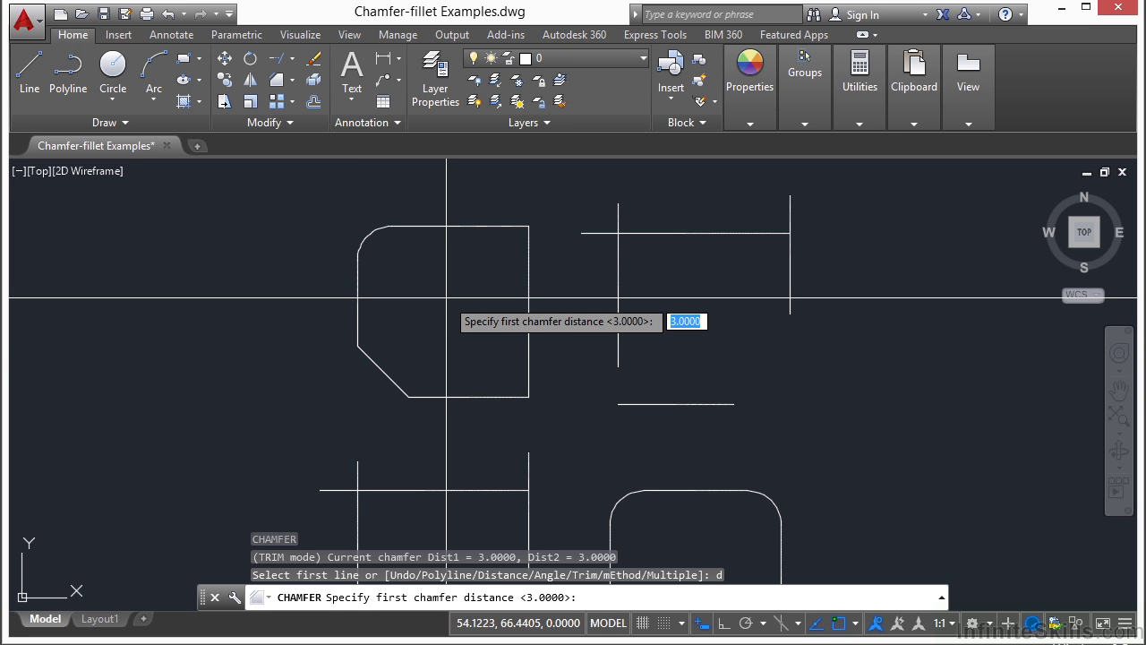
pyautogui.write('2')
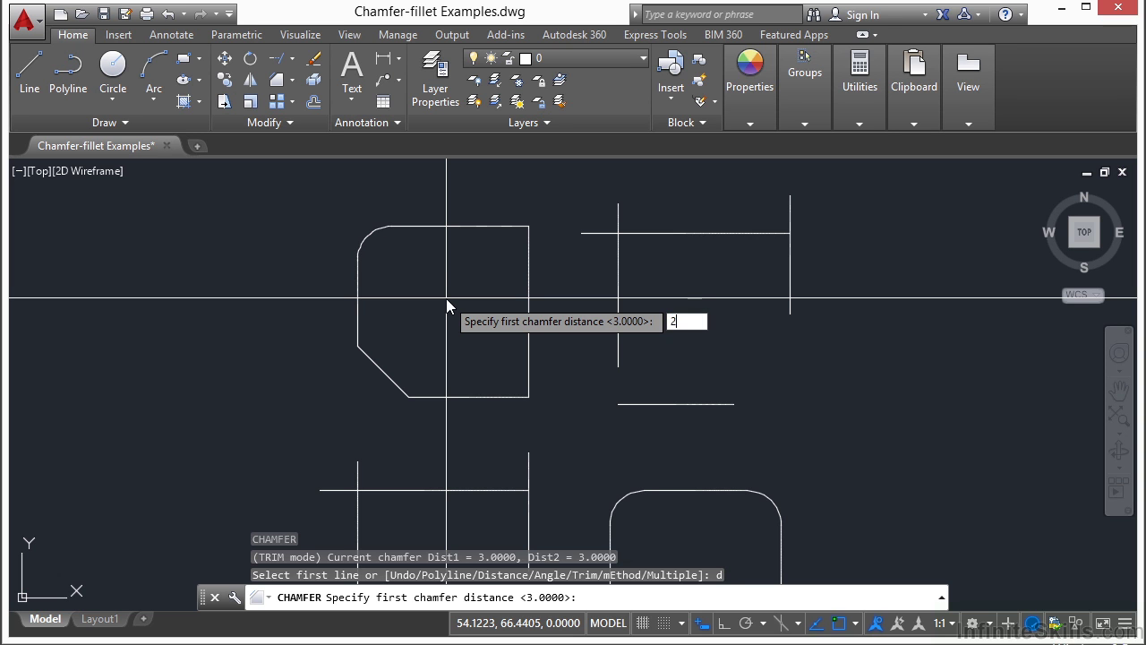
pyautogui.press('Return')
pyautogui.write('5')
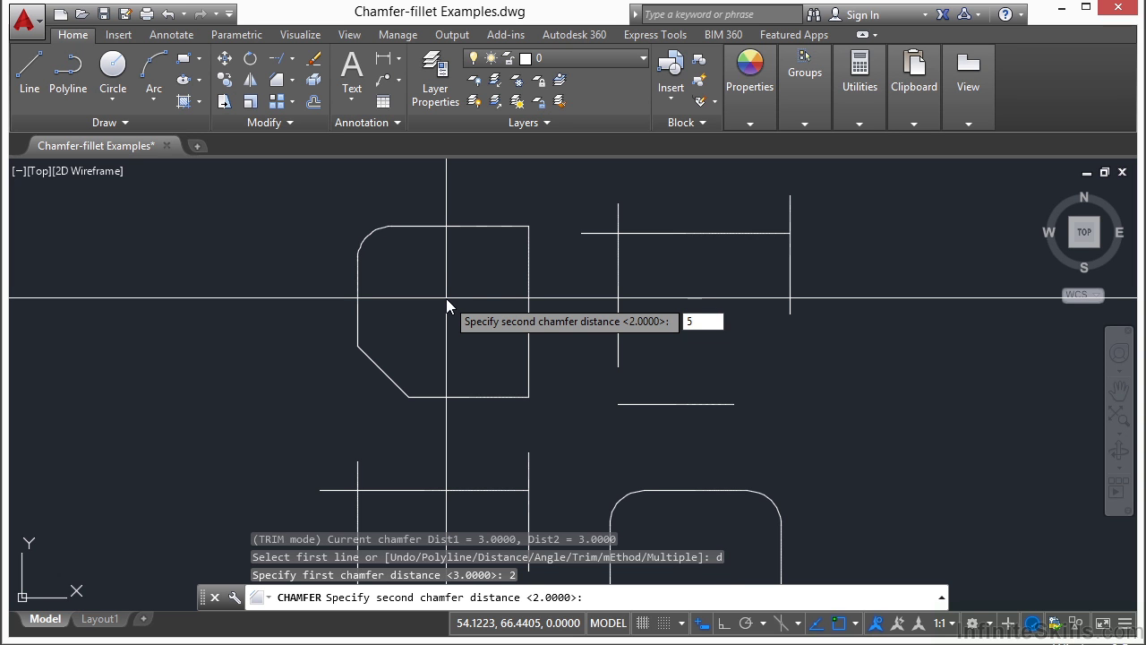
pyautogui.press('Return')
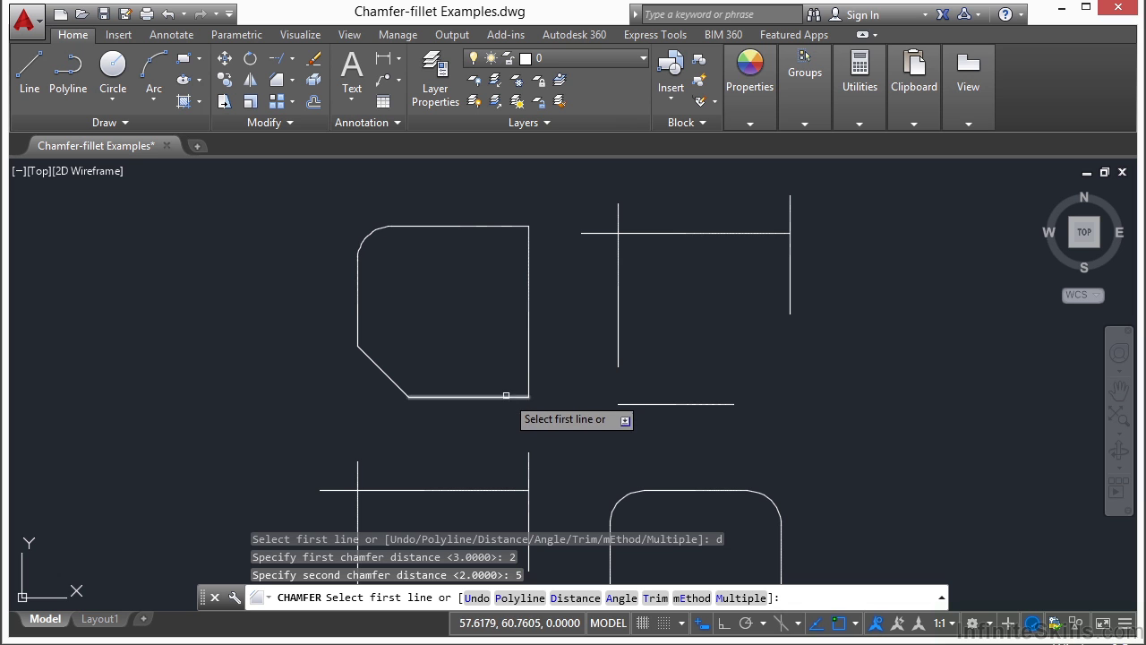
pyautogui.click(506, 395)
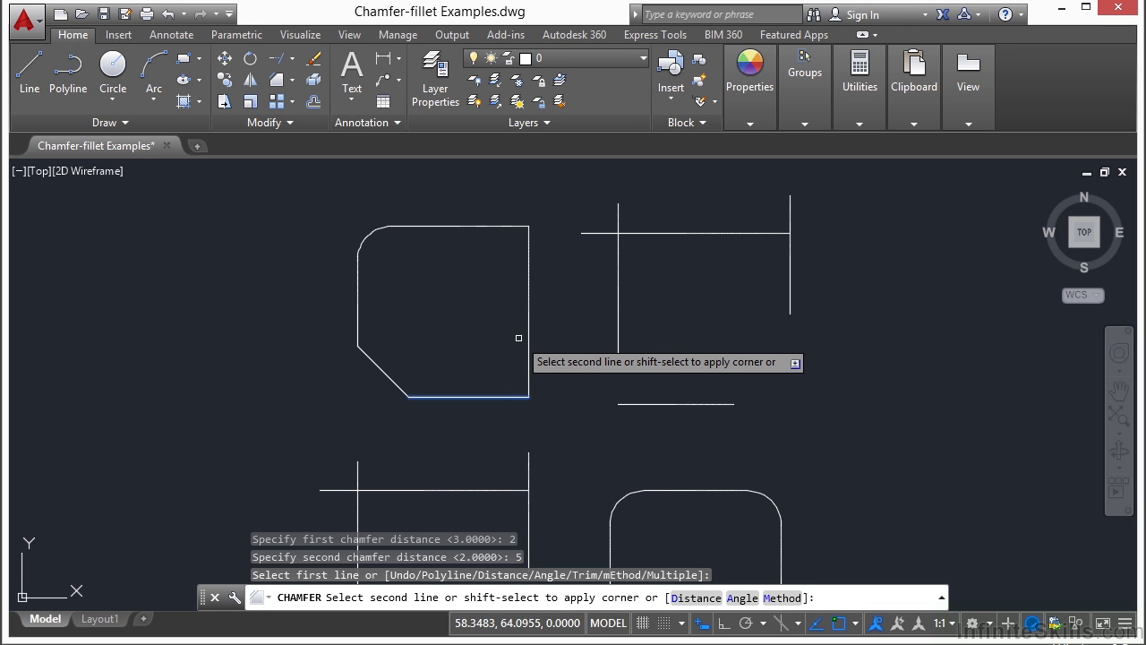
pyautogui.click(530, 281)
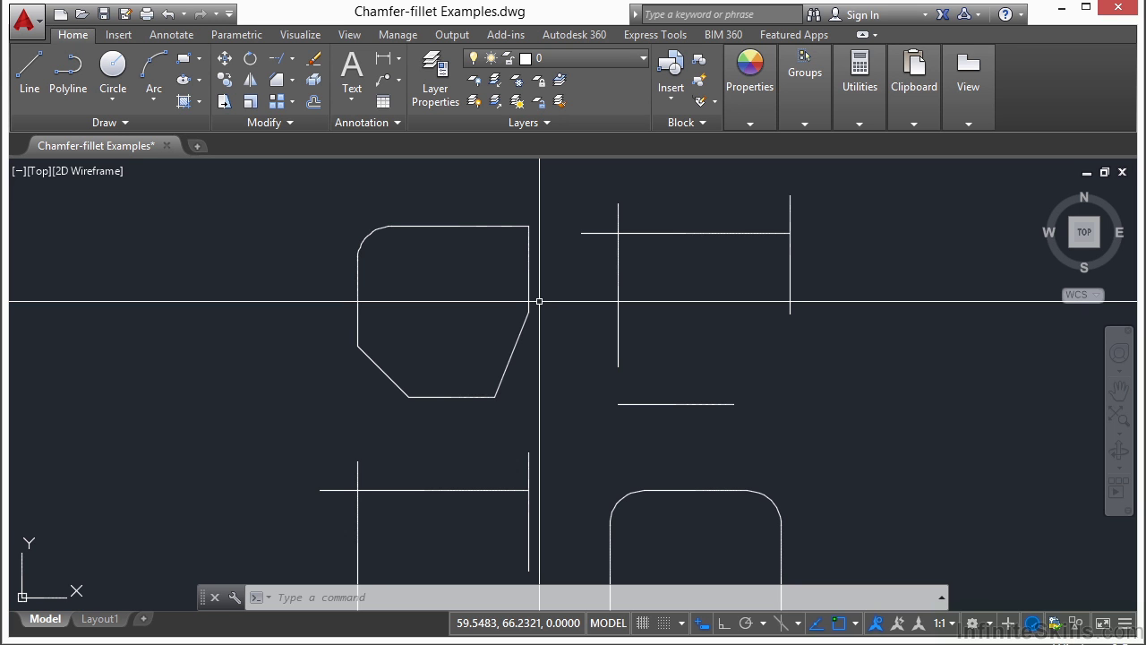
pyautogui.hotkey('ctrl', 'z')
# Step: Chamfer the square's lower-right corner with distances of 2 along the right edge and 5 along the bottom edge
pyautogui.write('cha')
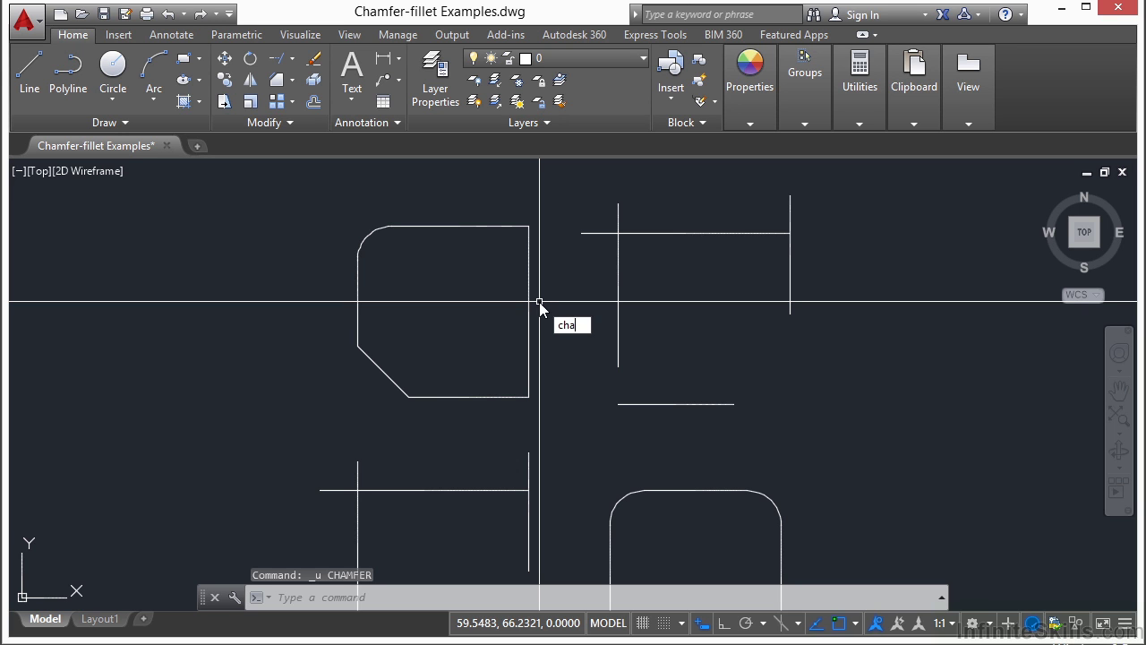
pyautogui.press('Return')
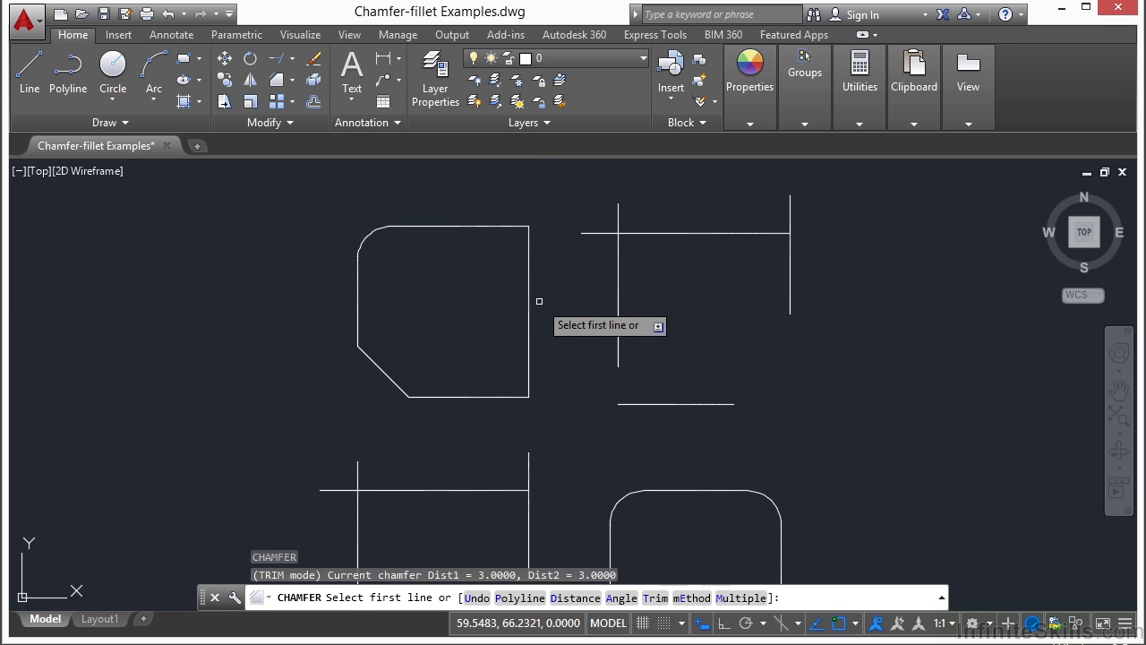
pyautogui.write('d')
pyautogui.press('Return')
pyautogui.write('2')
pyautogui.press('Return')
pyautogui.write('5')
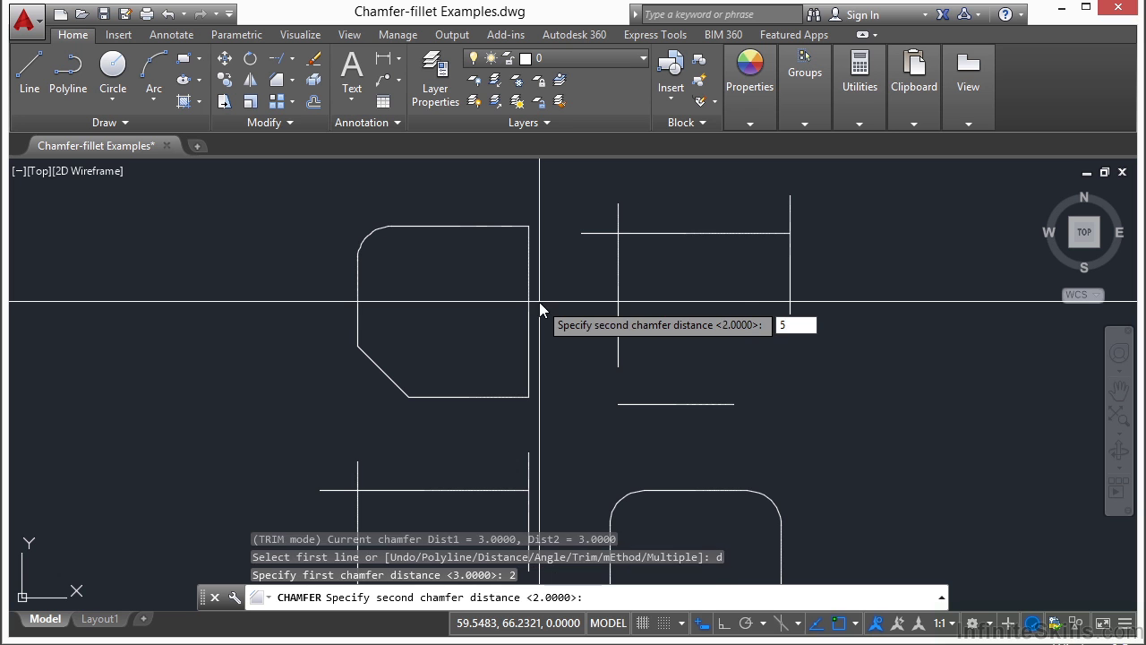
pyautogui.press('Return')
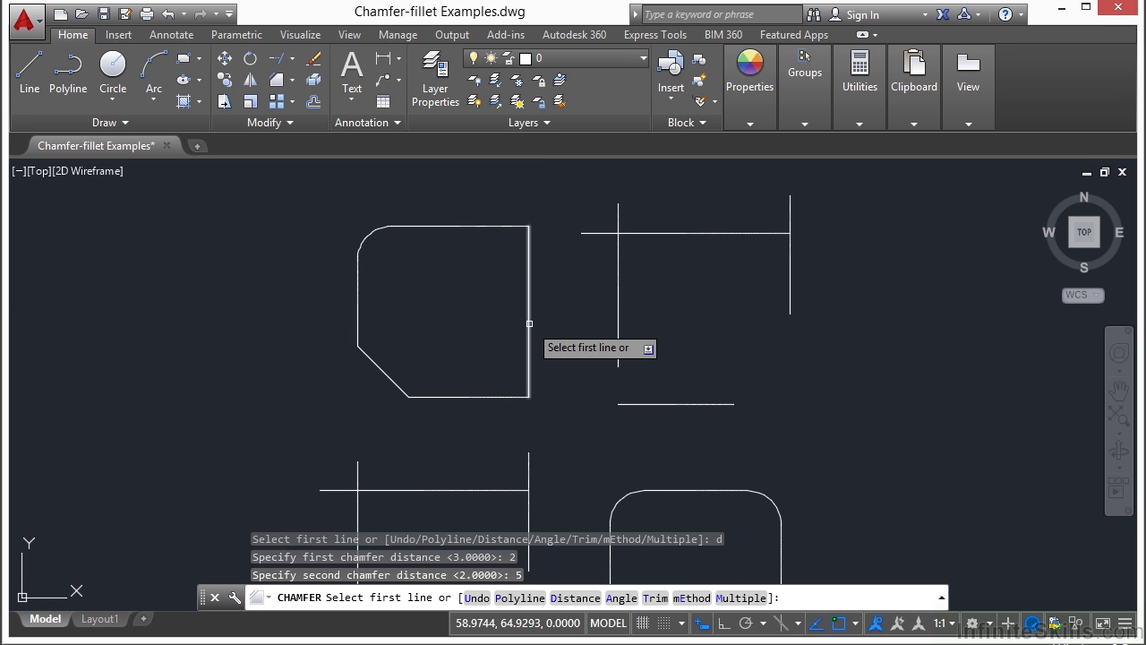
pyautogui.click(529, 323)
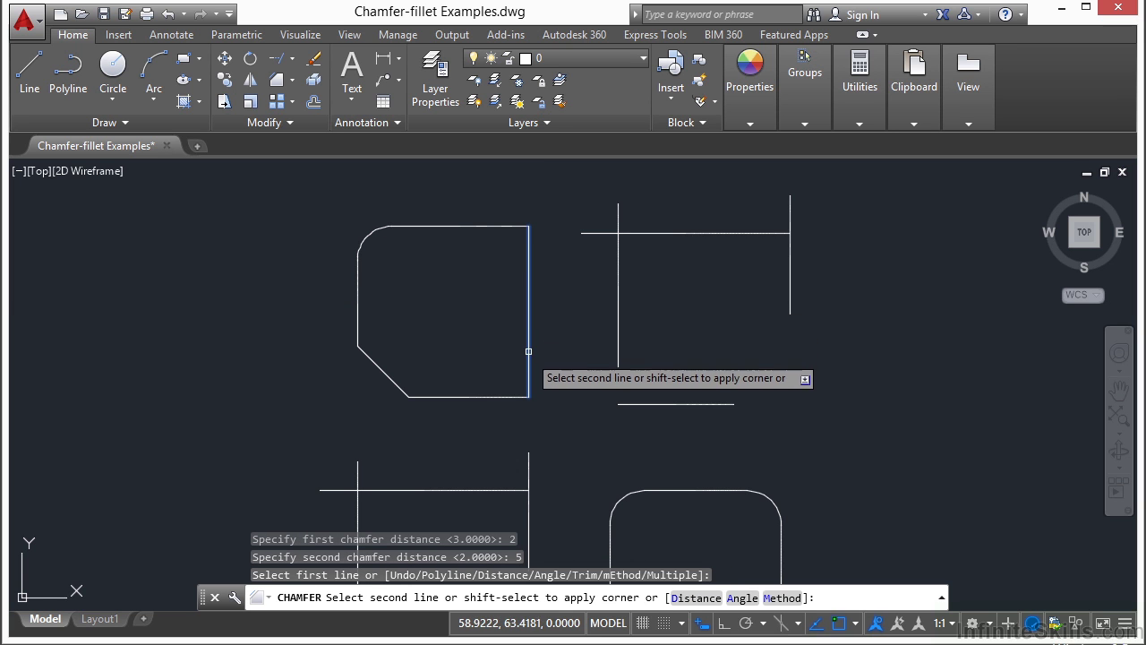
pyautogui.click(490, 394)
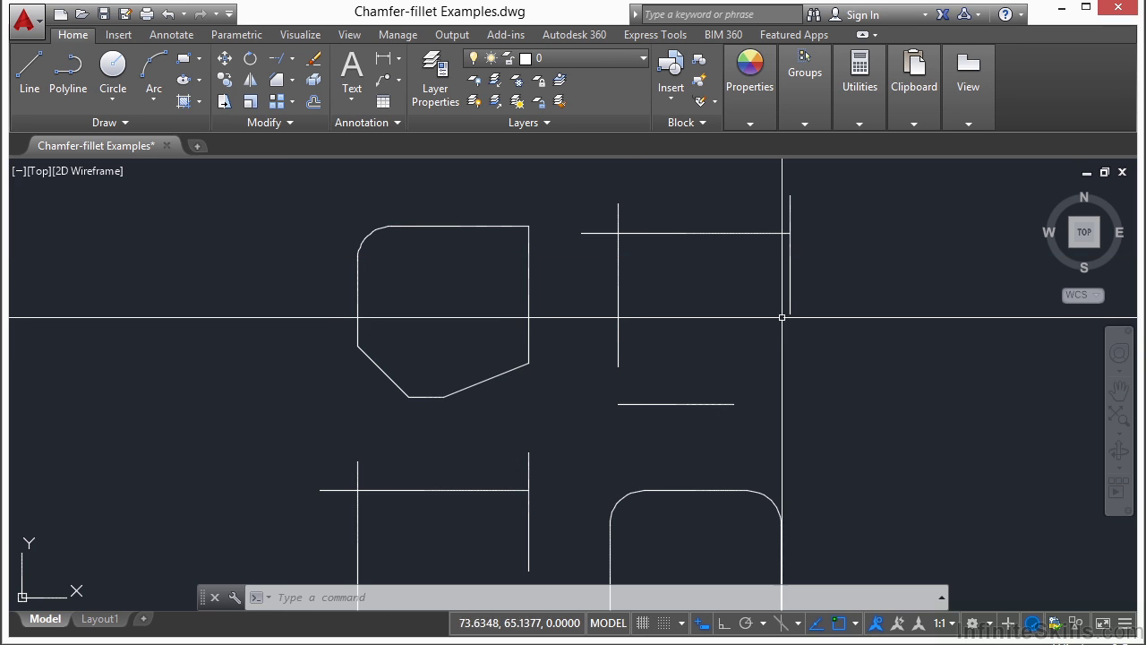
# Step: Fillet the upper-left corner of the crossing lines beside the square with a radius of 2, trimming the overhanging ends
pyautogui.write('f')
pyautogui.press('Return')
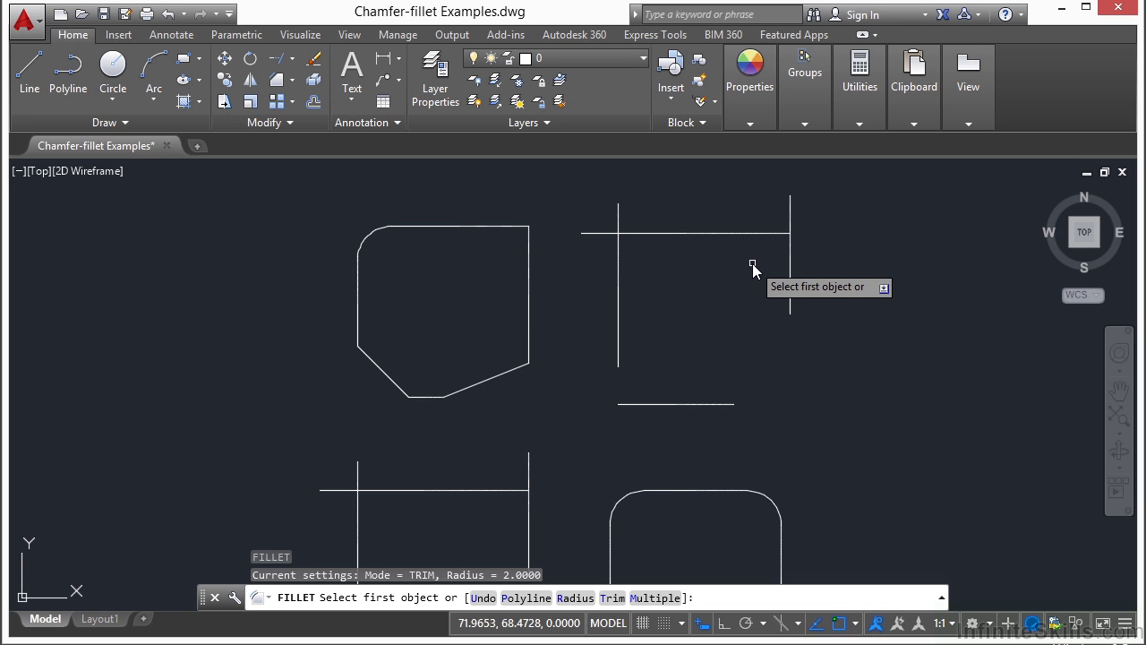
pyautogui.write('r')
pyautogui.press('Return')
pyautogui.write('2')
pyautogui.press('Return')
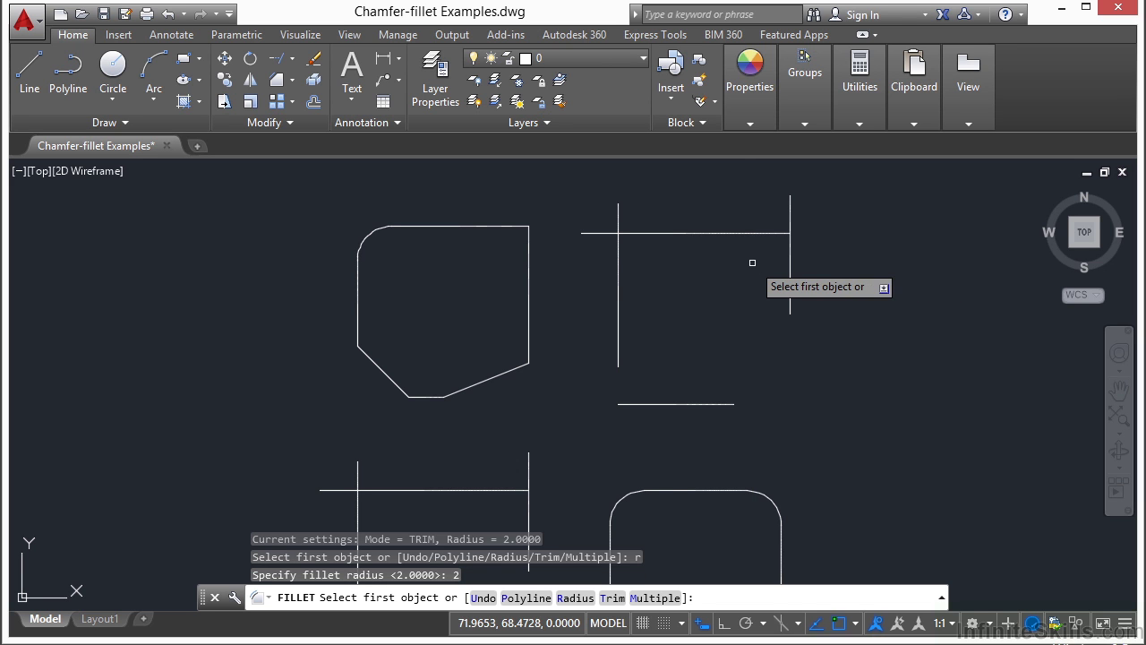
pyautogui.click(640, 231)
pyautogui.click(618, 236)
pyautogui.click(617, 235)
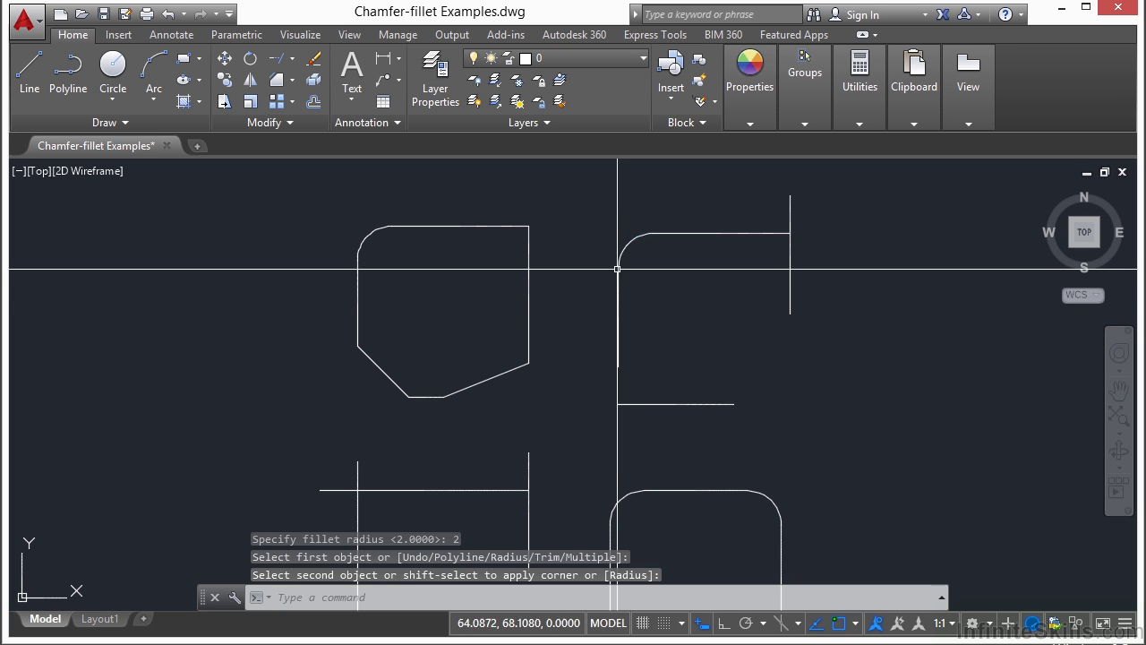
# Step: Fillet the upper-right corner of the same line set with radius 2, keeping the lower part of the right vertical line
pyautogui.press('Return')
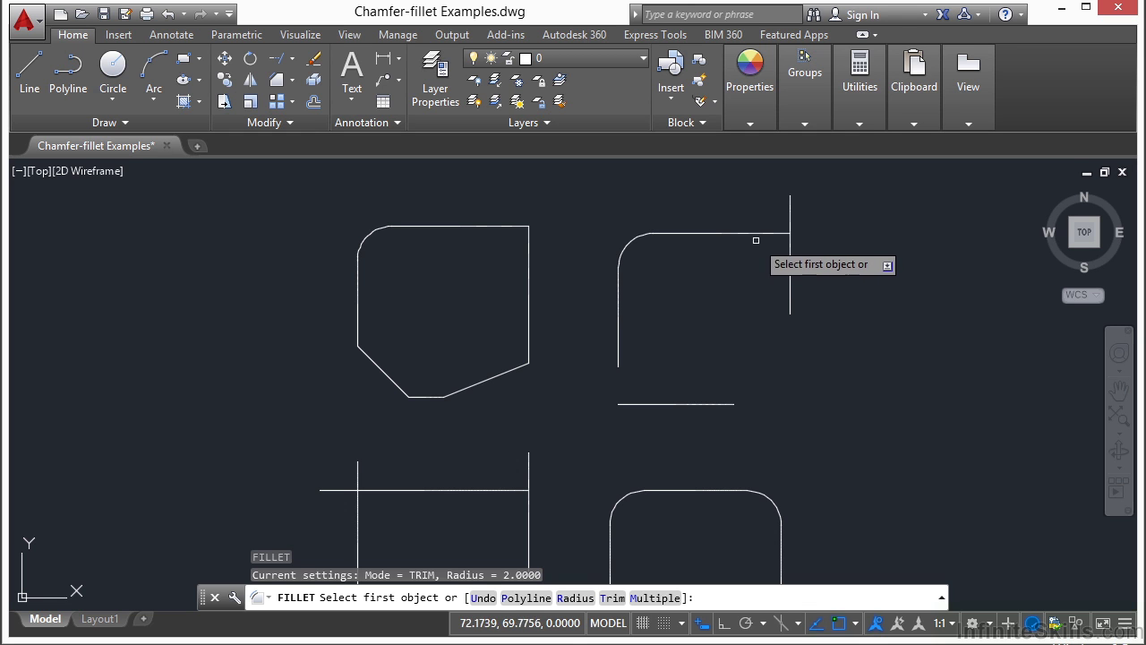
pyautogui.click(776, 233)
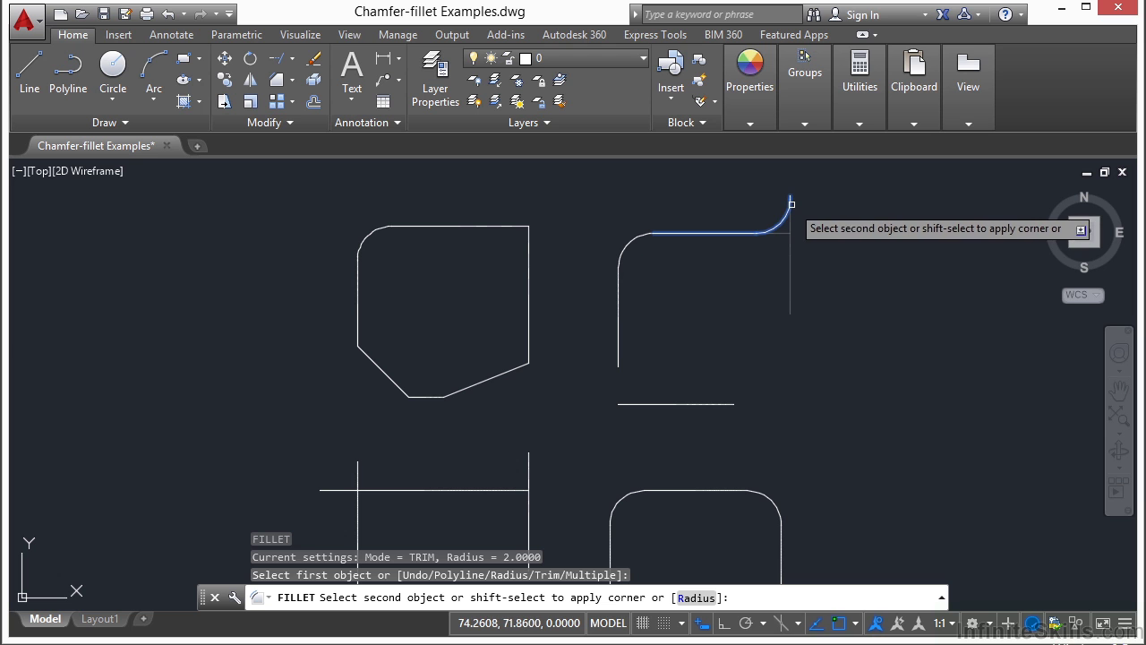
pyautogui.click(788, 274)
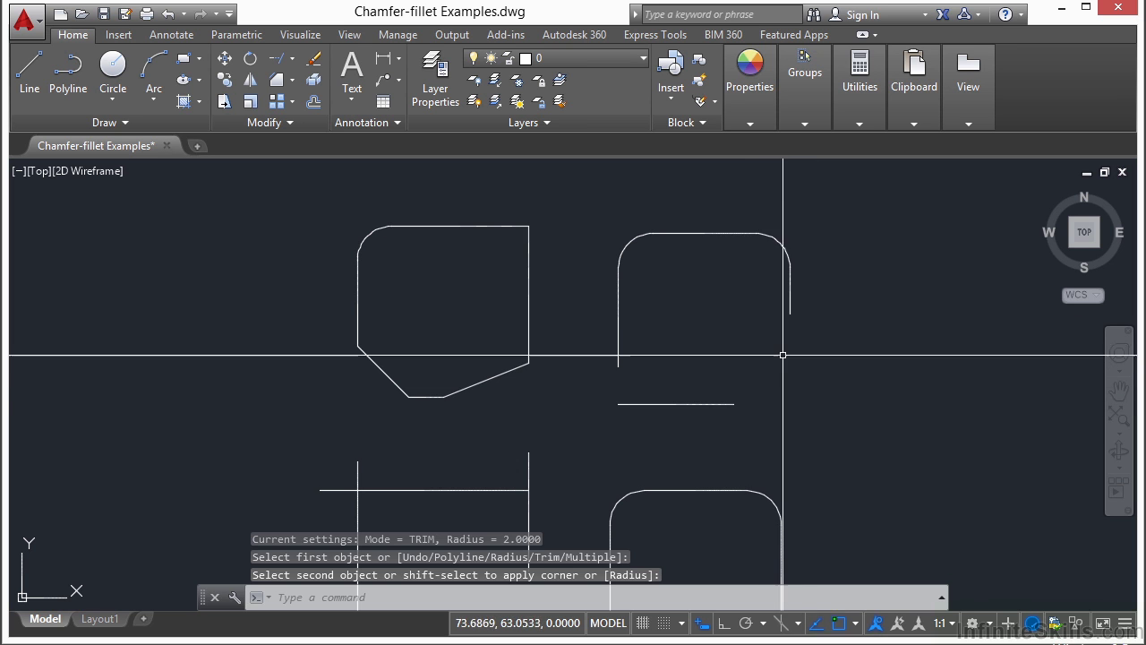
# Step: Fillet the lower-right and lower-left gaps of the same line set with radius 2 to close the rounded square
pyautogui.press('Return')
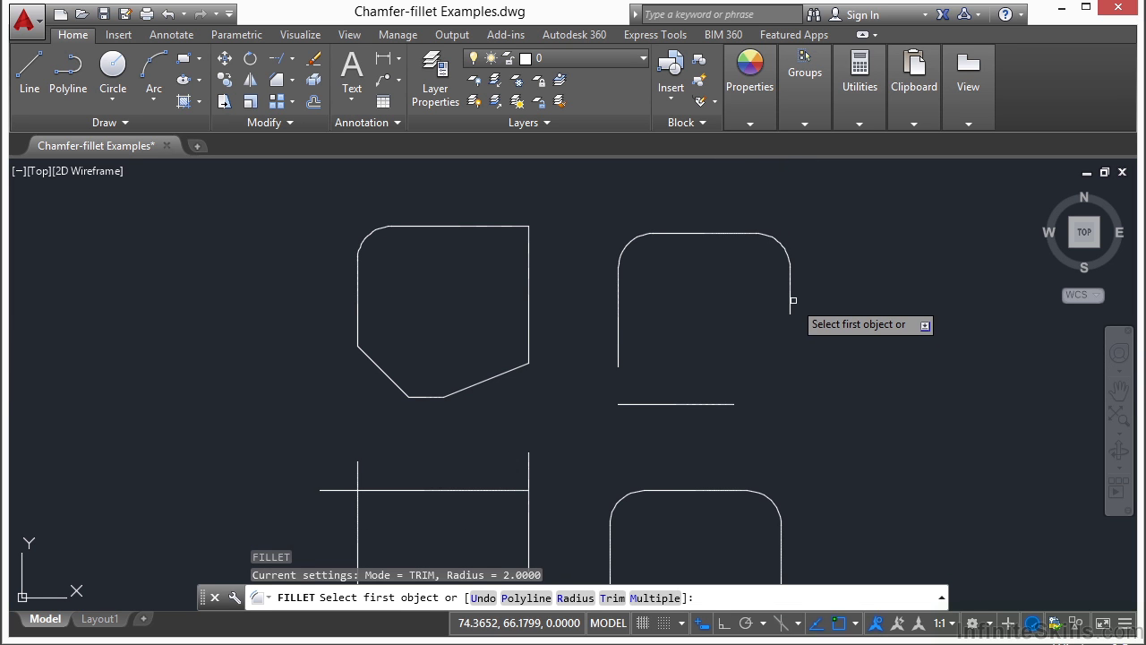
pyautogui.click(791, 300)
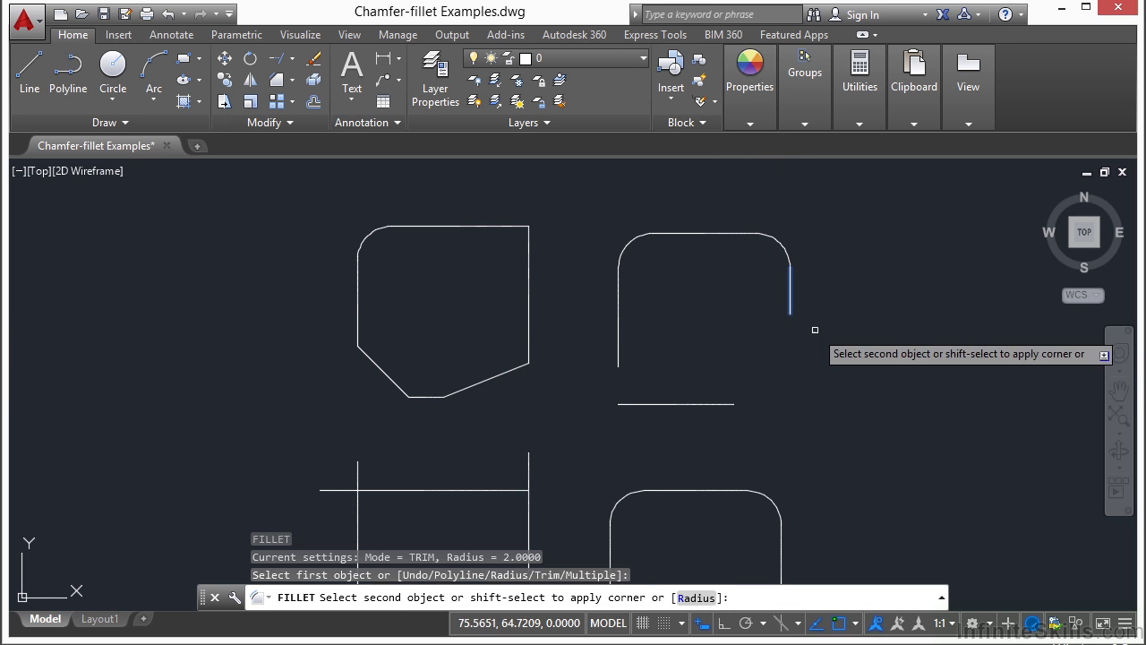
pyautogui.click(708, 404)
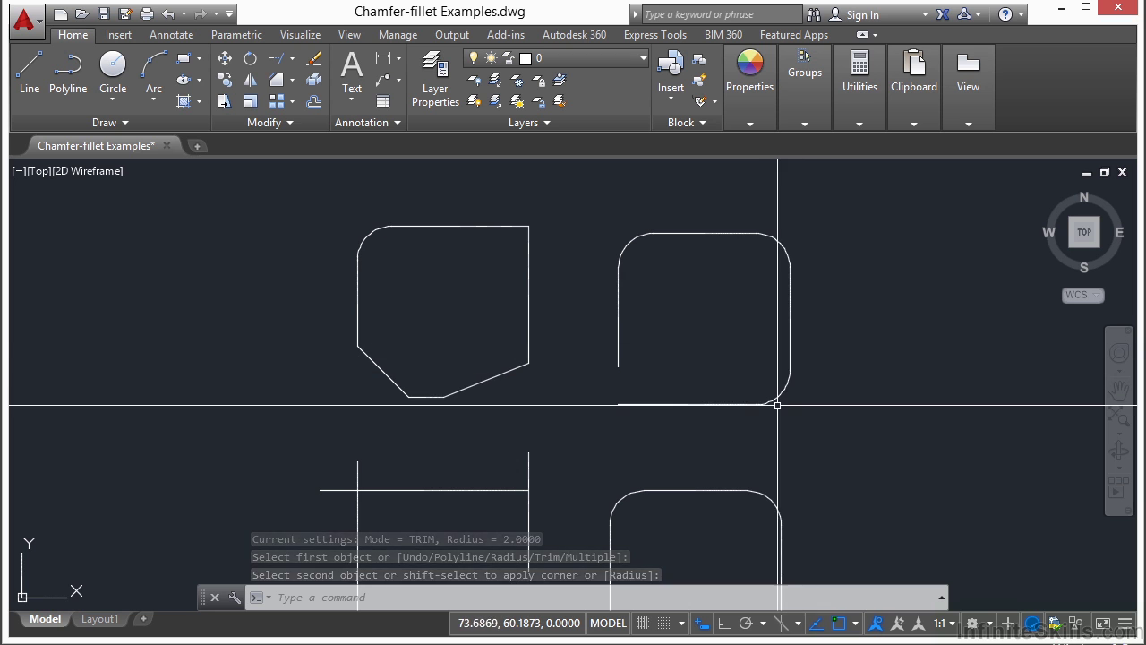
pyautogui.press('Return')
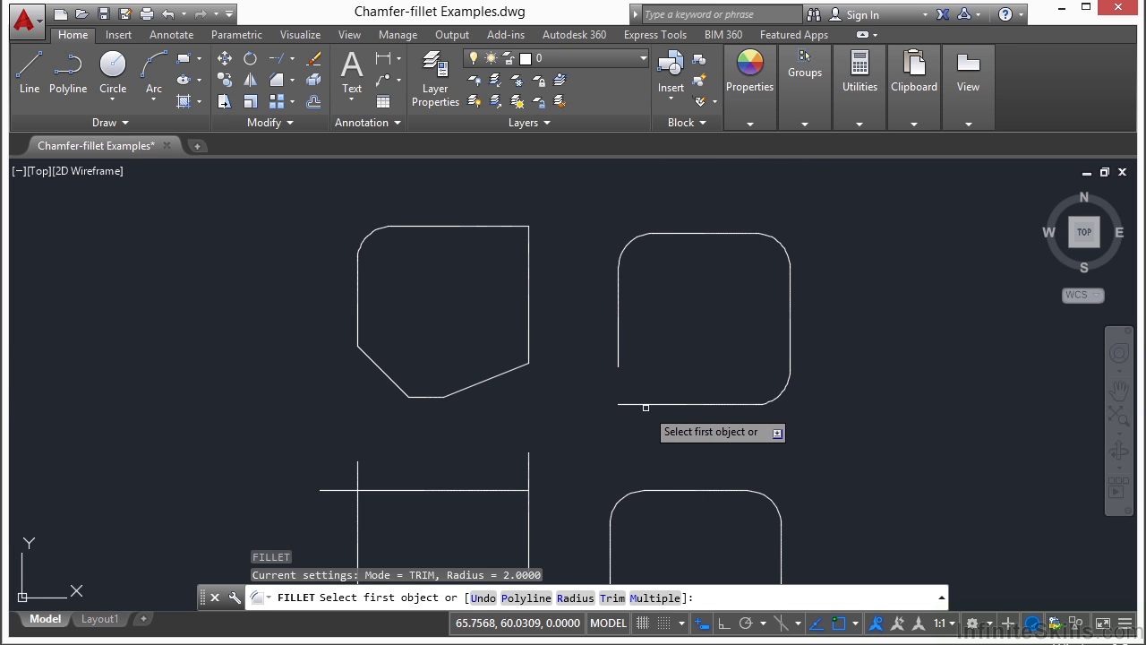
pyautogui.click(648, 404)
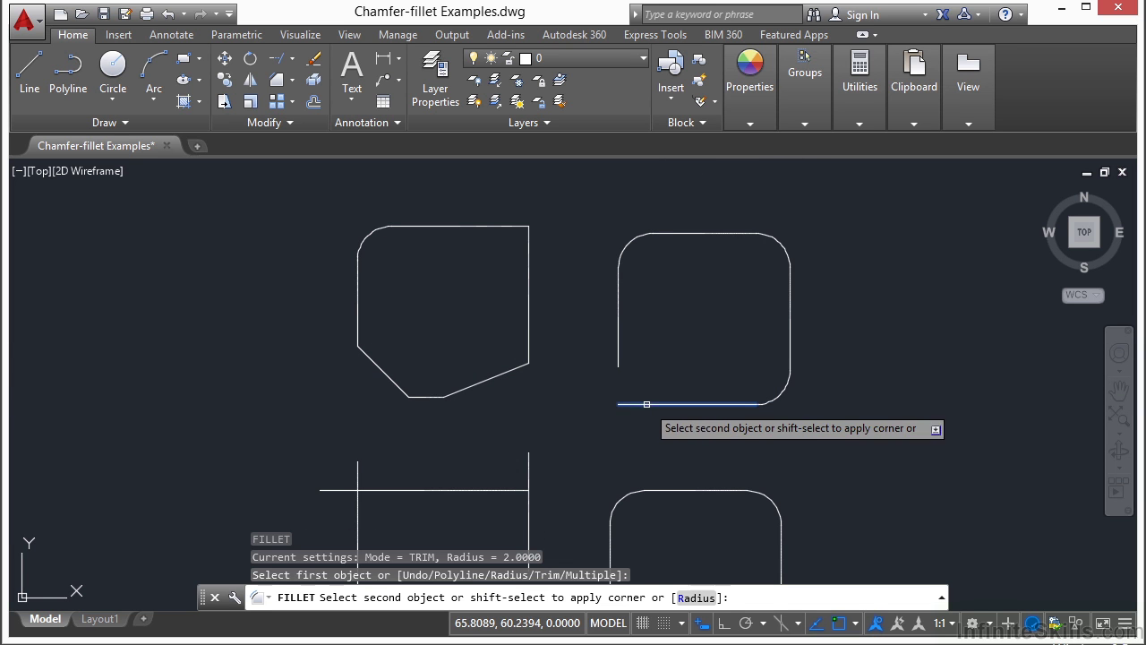
pyautogui.click(620, 342)
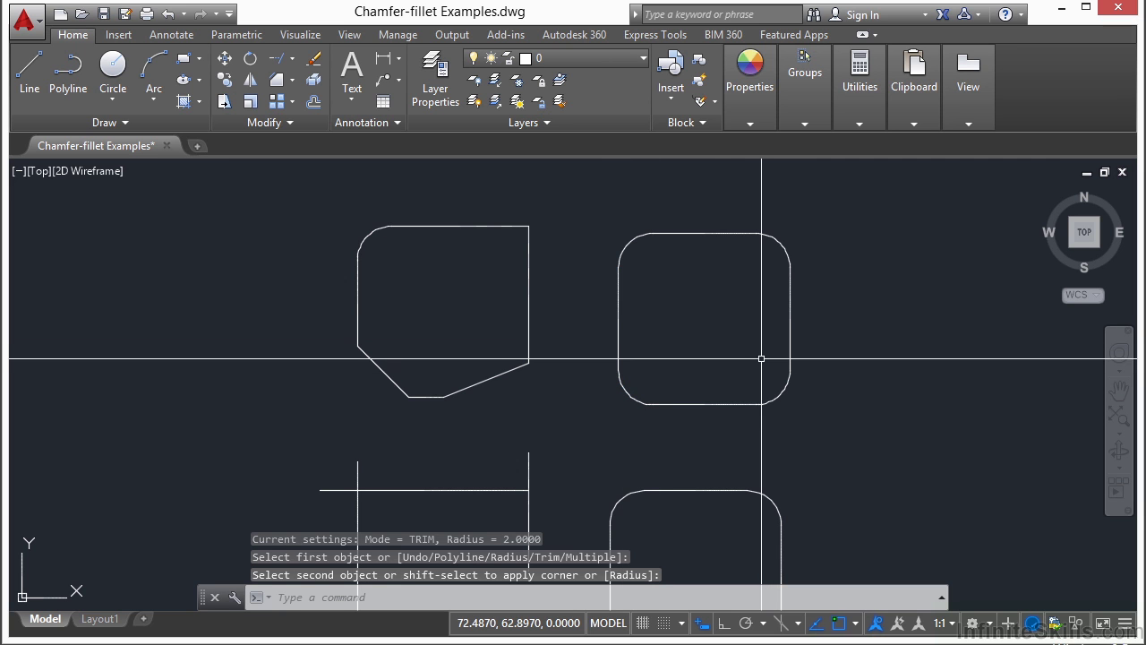
# Step: Chamfer the upper-left corner of the open line set below the first square with both distances at 2
pyautogui.scroll(-2, 780, 309)
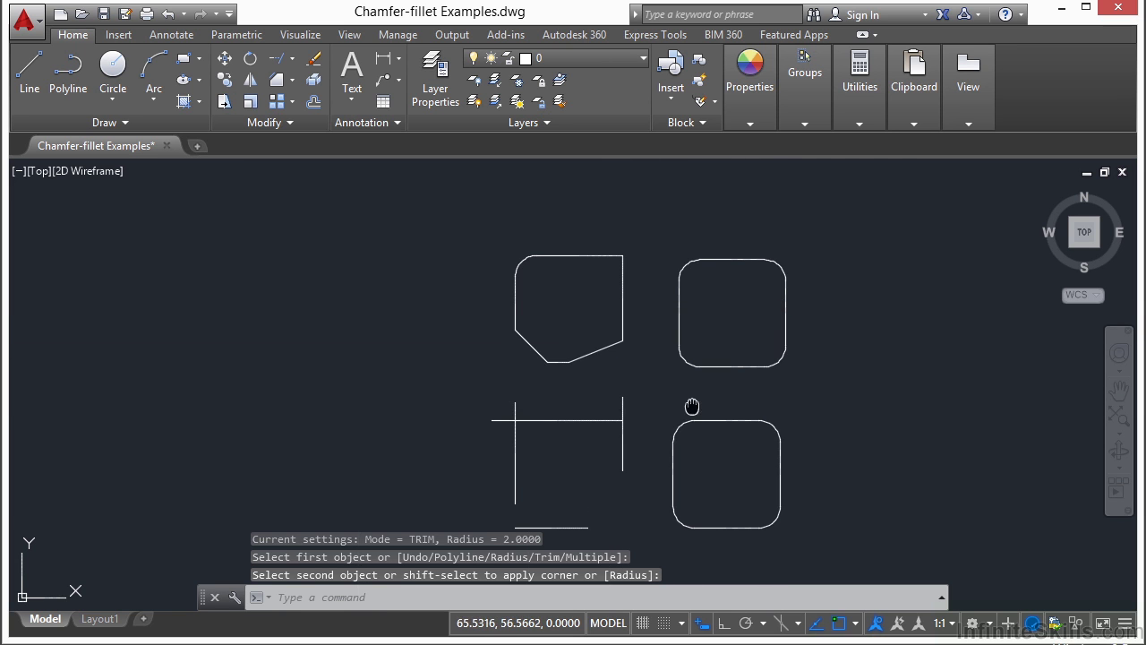
pyautogui.moveTo(690, 402); pyautogui.dragTo(682, 324, button='middle')
pyautogui.write('chamfer')
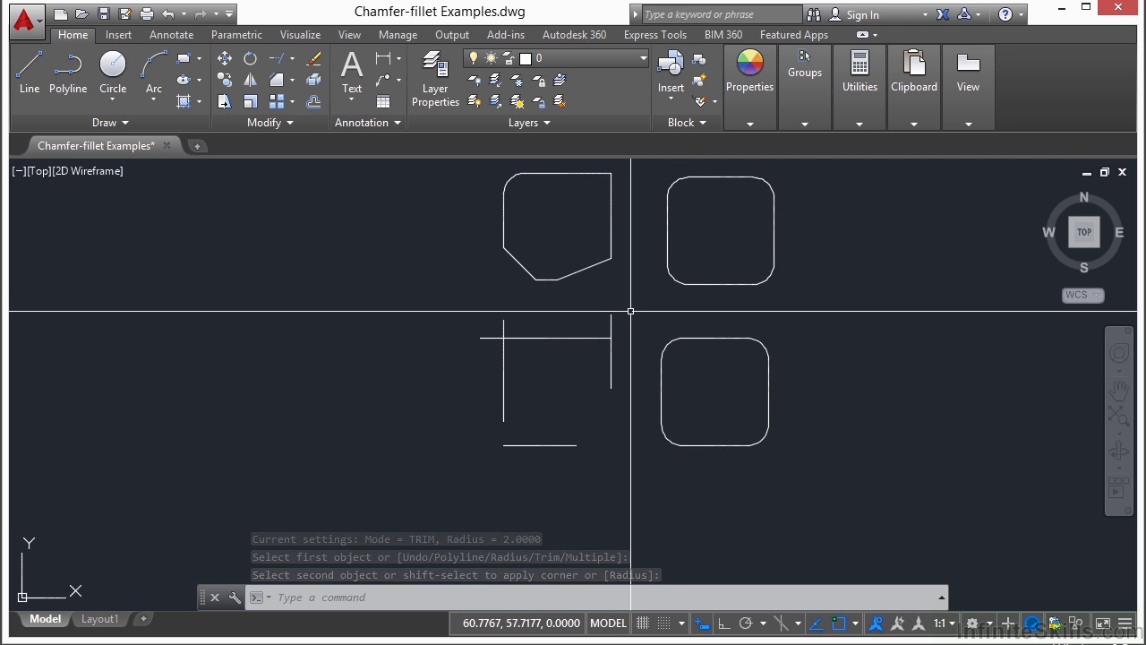
pyautogui.press('Return')
pyautogui.write('d')
pyautogui.press('Return')
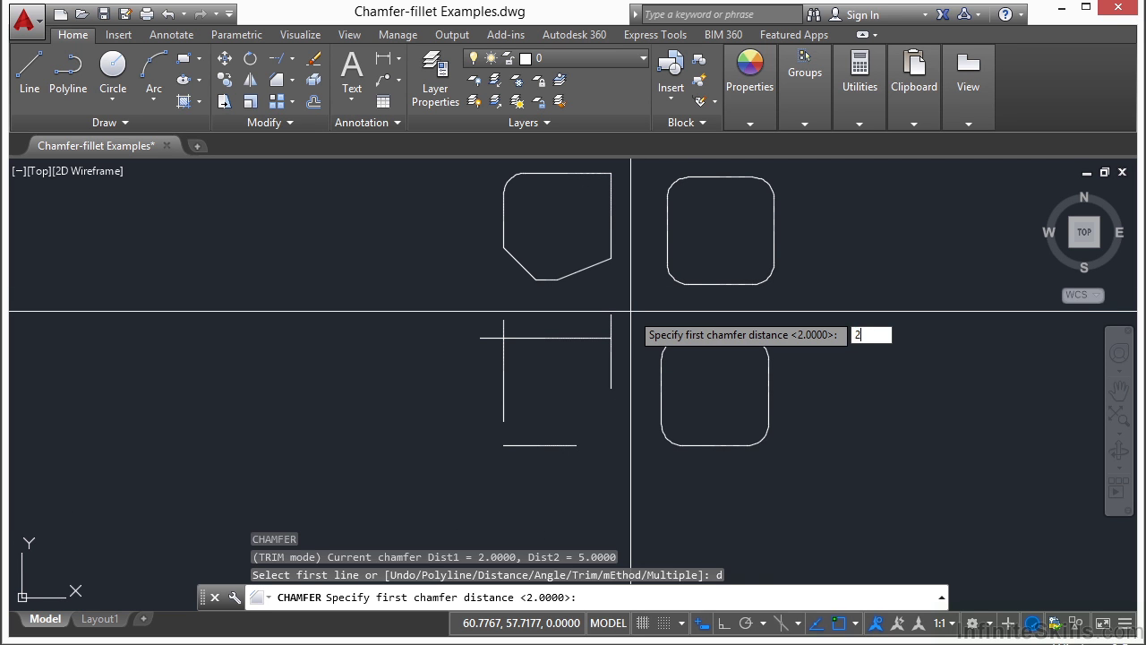
pyautogui.write('2')
pyautogui.press('Return')
pyautogui.press('Return')
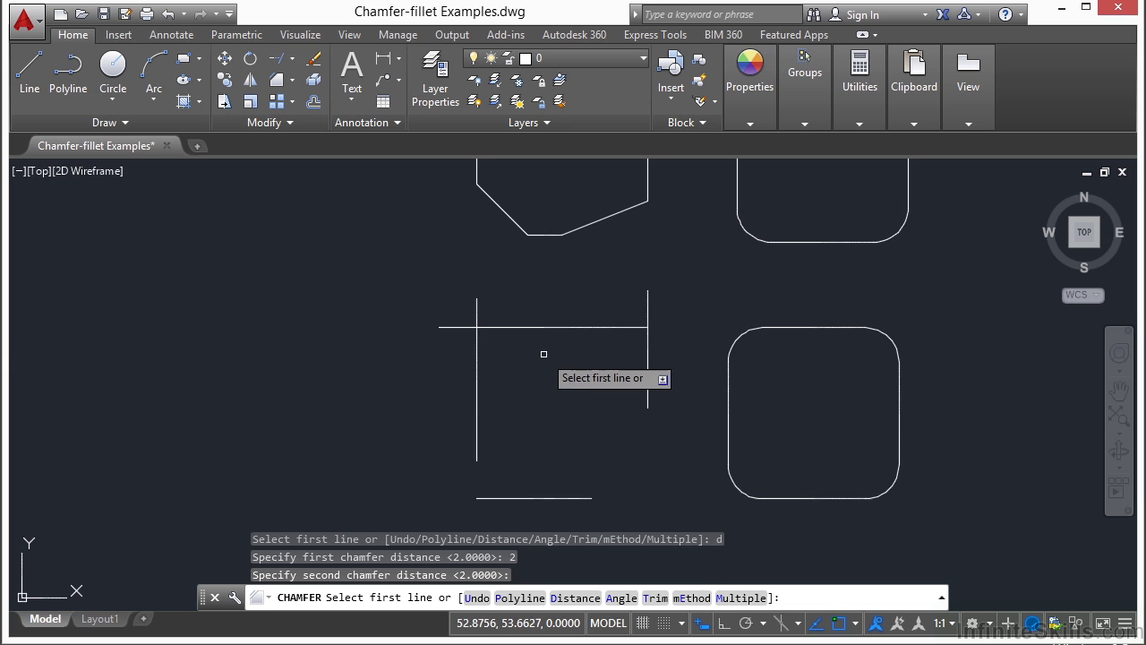
pyautogui.scroll(2, 544, 354)
pyautogui.click(519, 327)
pyautogui.click(476, 326)
# Step: Chamfer the lower-left corner of the same line set with both distances at 2, picking its left and bottom lines
pyautogui.press('Return')
pyautogui.click(476, 443)
pyautogui.click(564, 496)
pyautogui.press('Return')
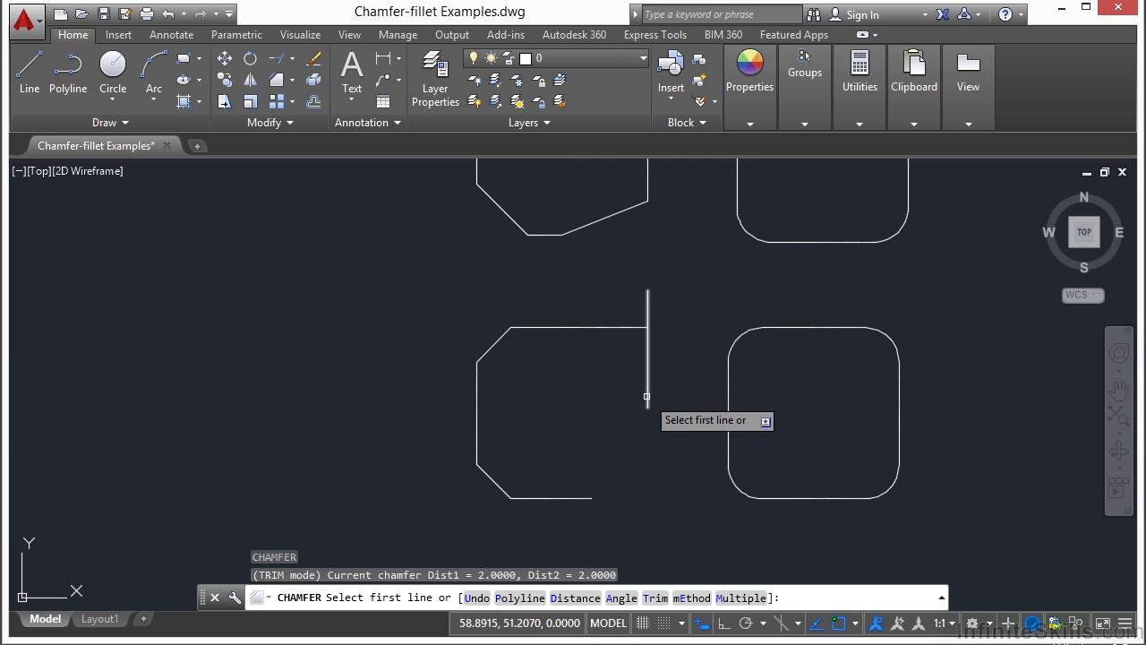
pyautogui.press('Escape')
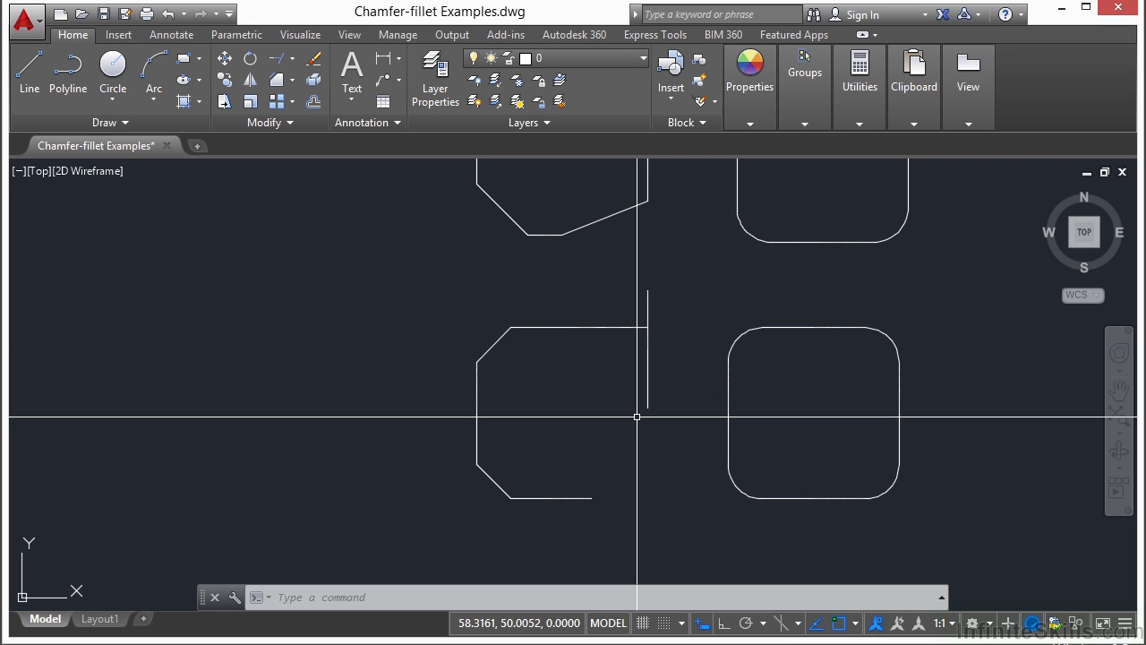
# Step: Square off the upper-right corner of the line set using Chamfer with both distances at 0
pyautogui.press('Return')
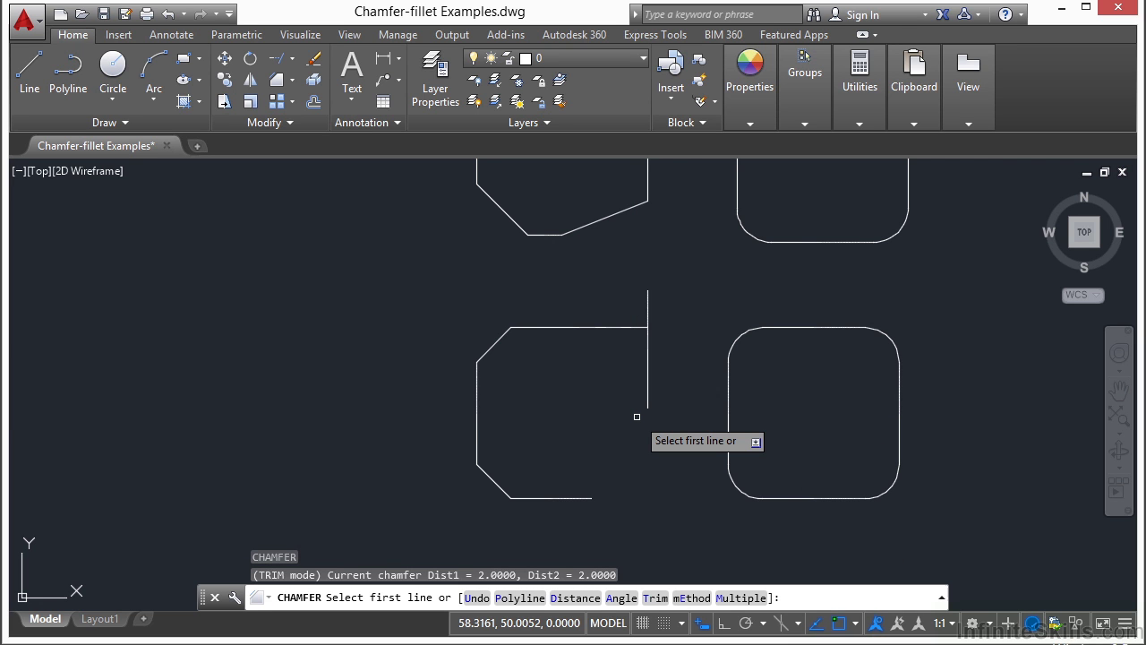
pyautogui.write('d')
pyautogui.press('Return')
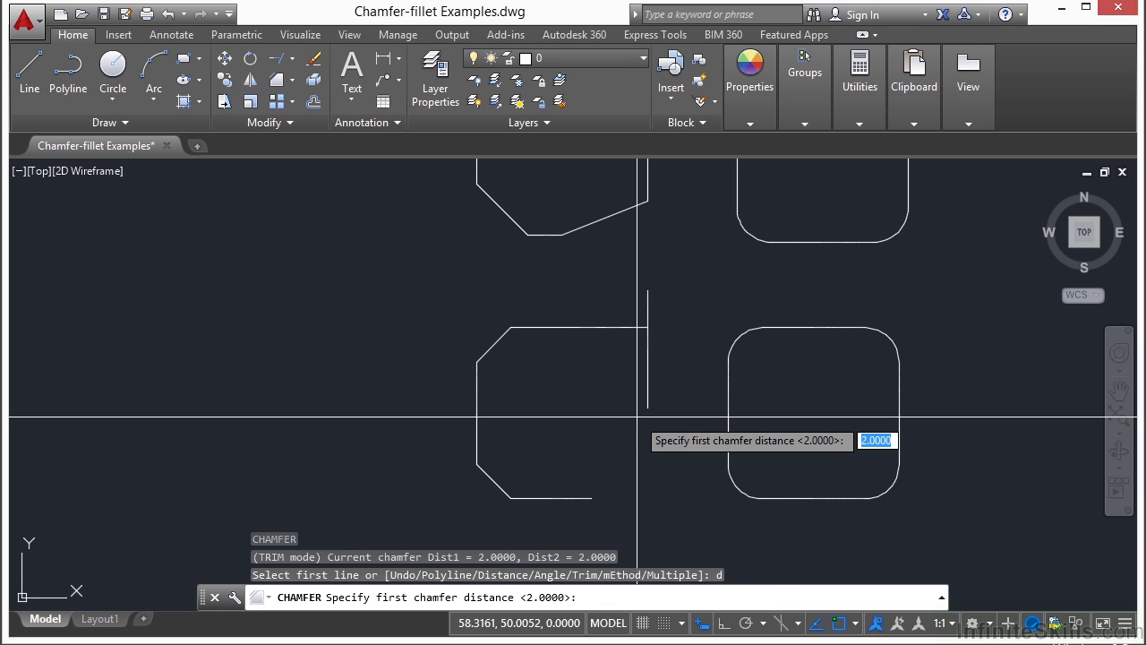
pyautogui.write('0')
pyautogui.press('Return')
pyautogui.write('0')
pyautogui.press('Return')
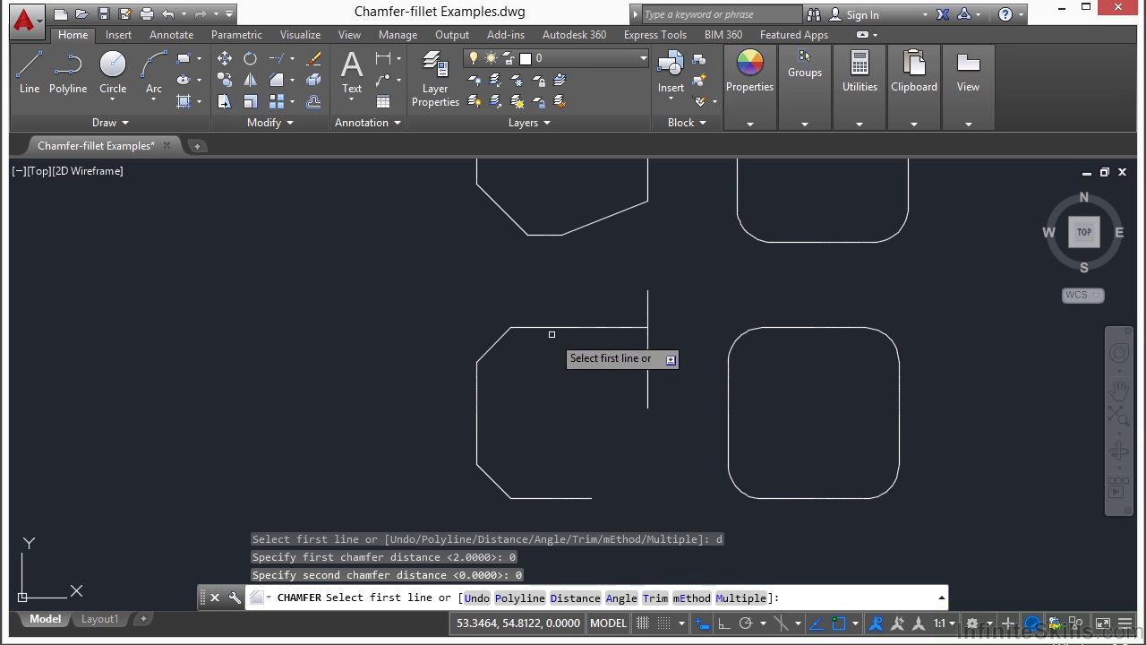
pyautogui.click(620, 329)
pyautogui.click(646, 359)
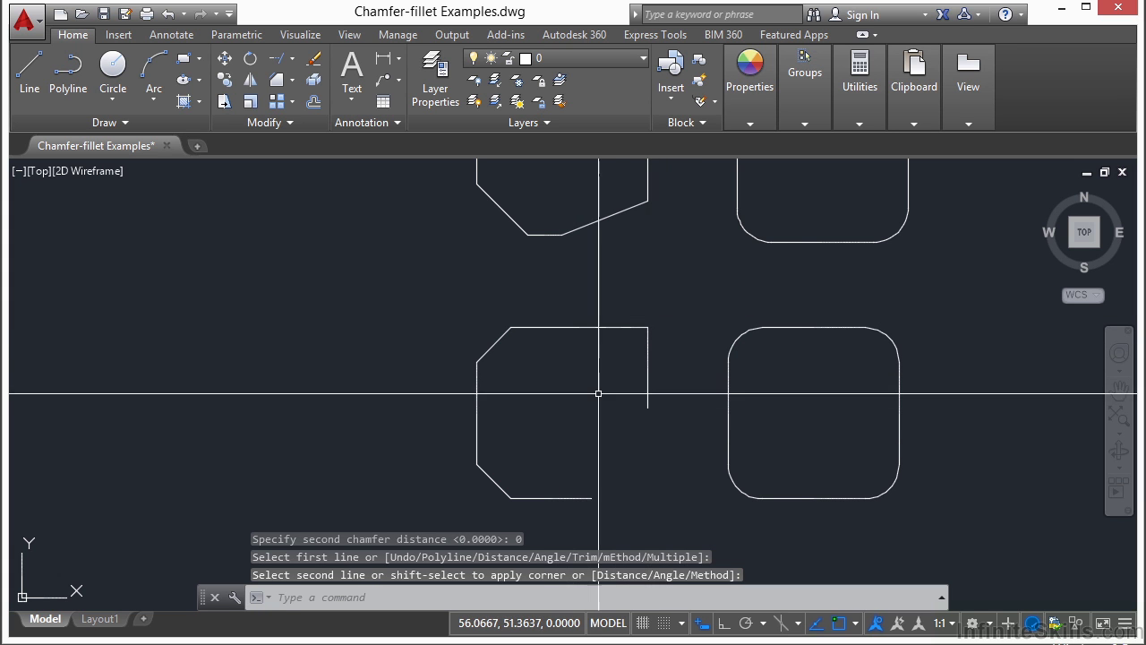
# Step: Close the lower-right corner of the line set as a sharp corner using Fillet with radius 0
pyautogui.write('f')
pyautogui.press('Return')
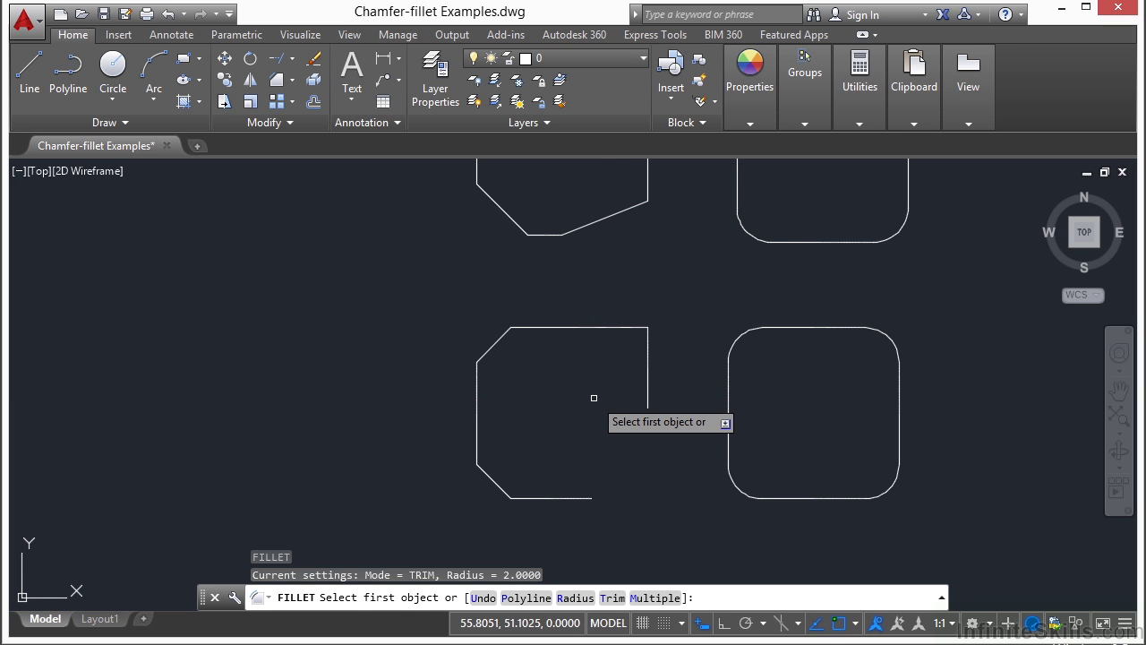
pyautogui.write('r')
pyautogui.press('Return')
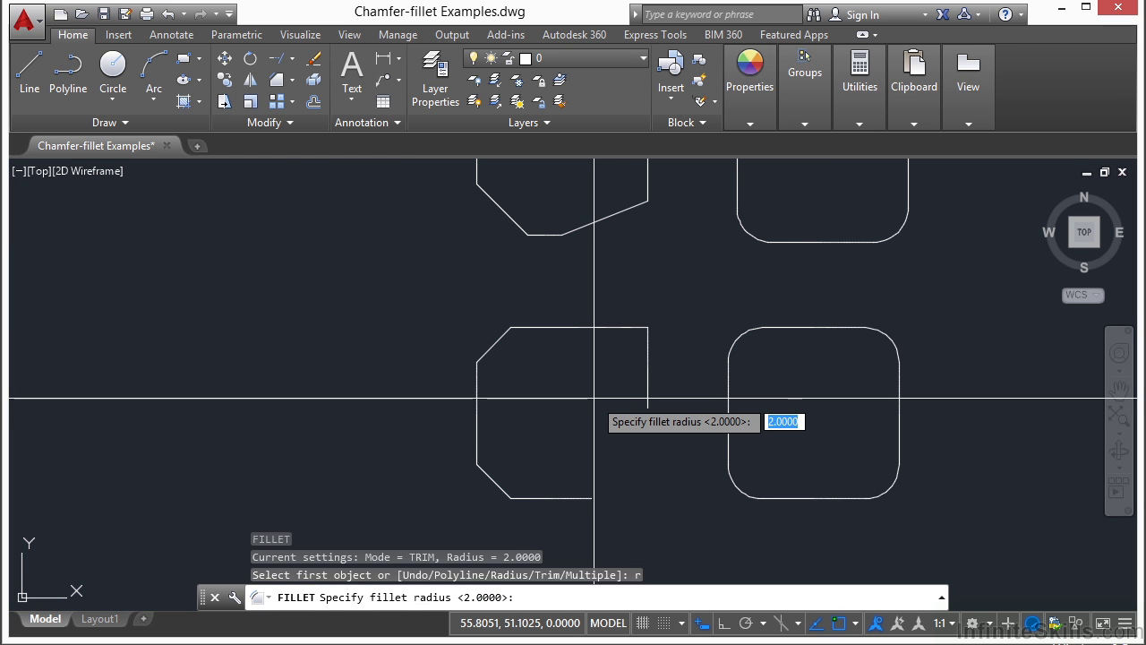
pyautogui.write('0')
pyautogui.press('Return')
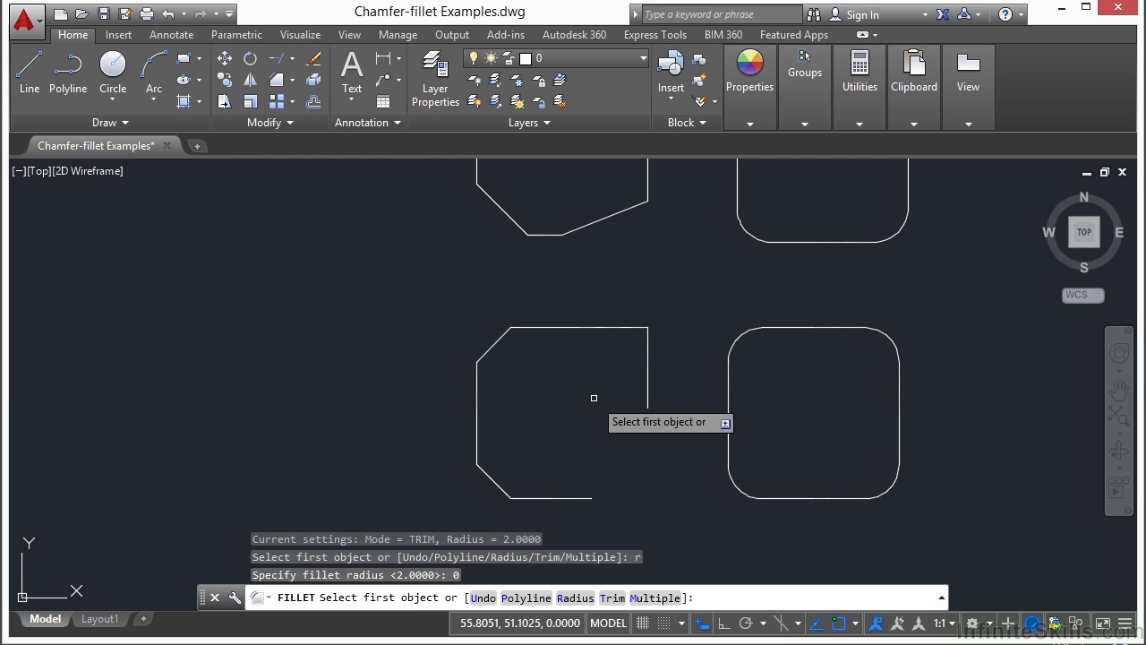
pyautogui.click(648, 387)
pyautogui.click(550, 496)
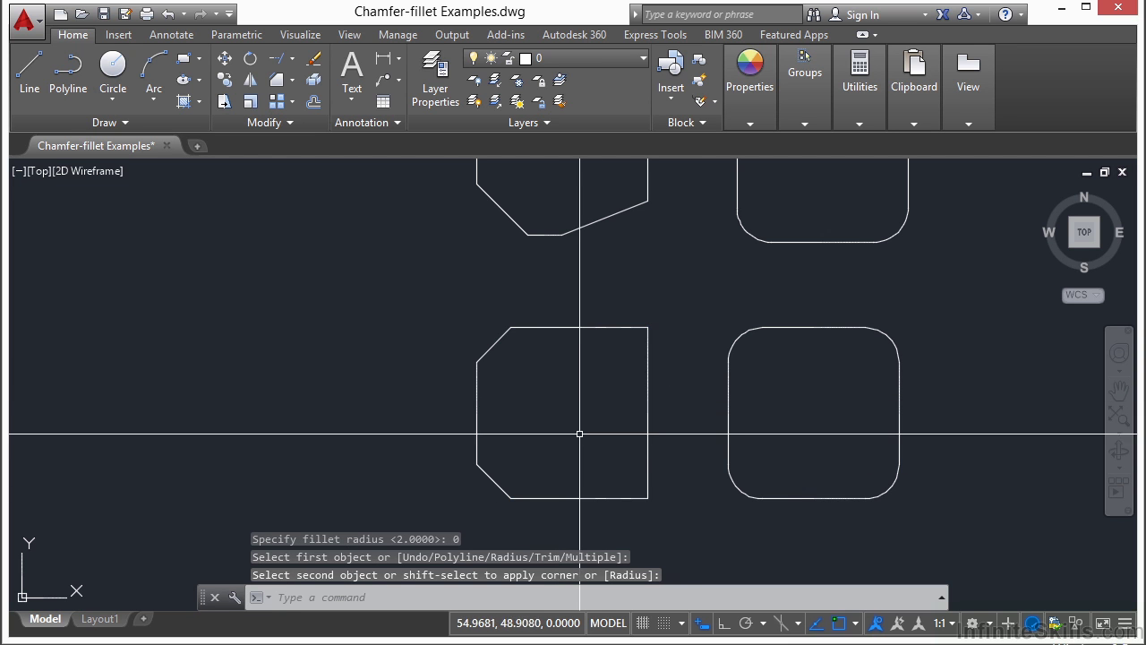
# Step: Check whether the rounded square beside the chamfered shape is a single object by selecting it, and clear the selection
pyautogui.moveTo(783, 403); pyautogui.dragTo(593, 390, button='middle')
pyautogui.click(635, 313)
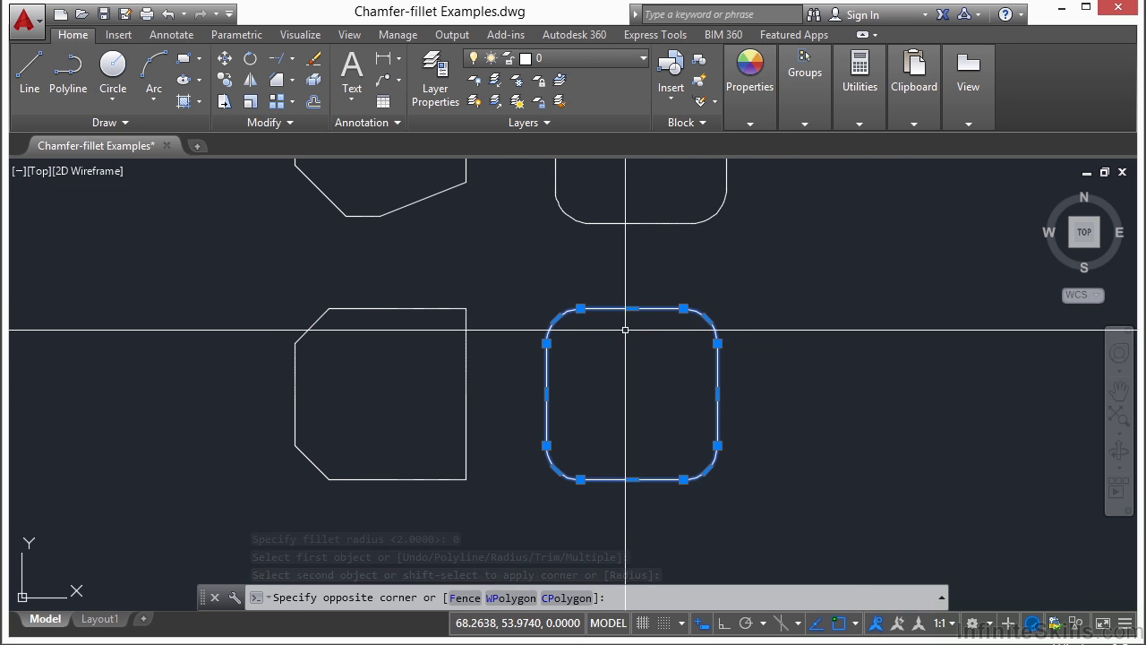
pyautogui.click(580, 308)
pyautogui.press('Escape')
pyautogui.press('Escape')
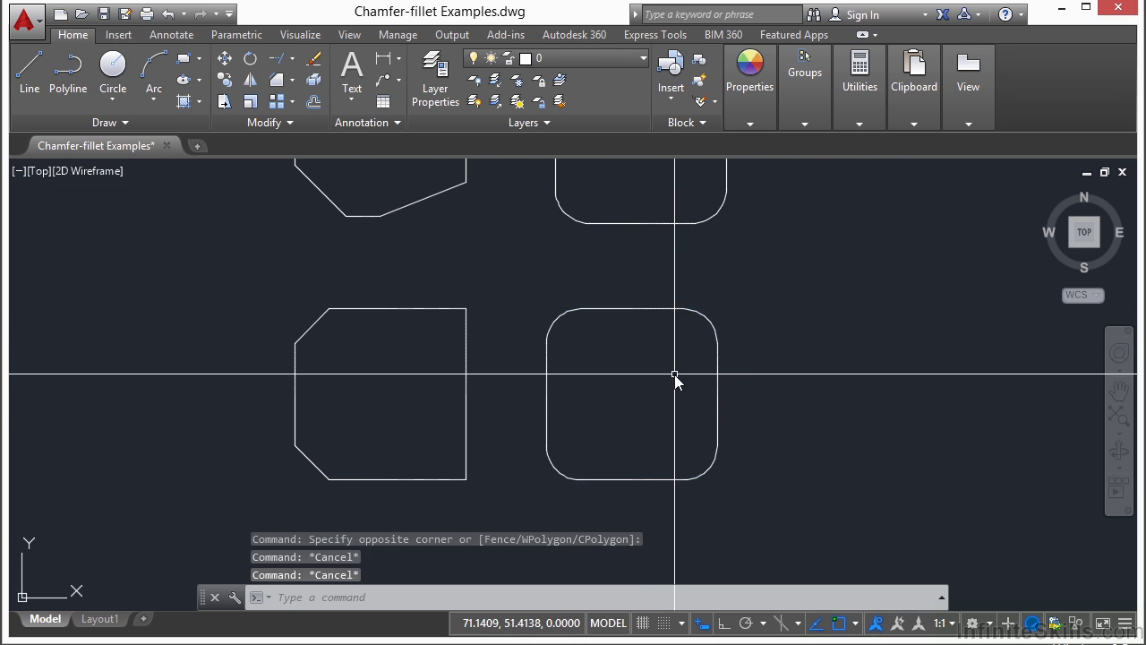
# Step: Square off the upper-left corner of the rounded square using Fillet with radius 0, picking its top and left sides
pyautogui.write('f')
pyautogui.press('Return')
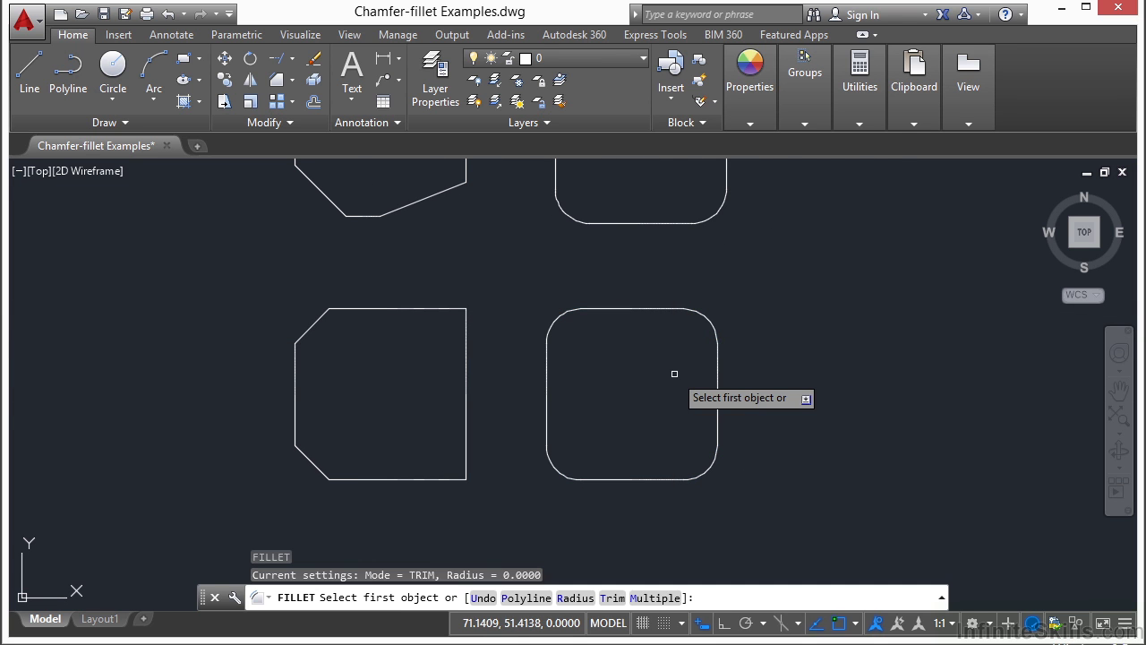
pyautogui.click(607, 308)
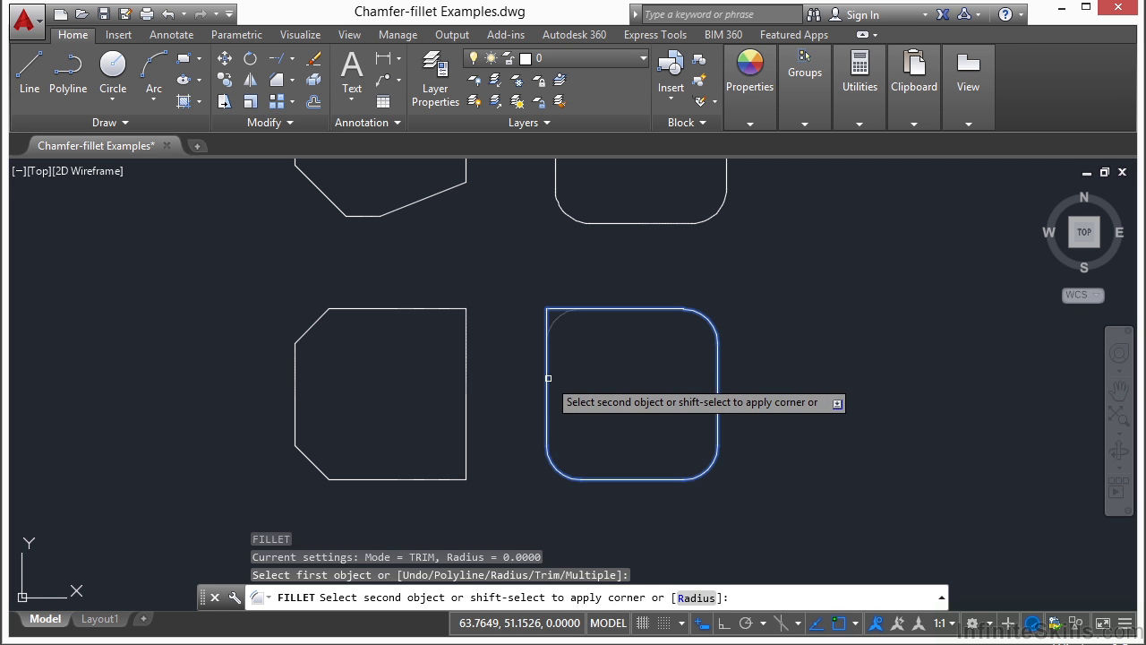
pyautogui.click(548, 378)
pyautogui.write('pe')
pyautogui.press('Return')
pyautogui.click(642, 308)
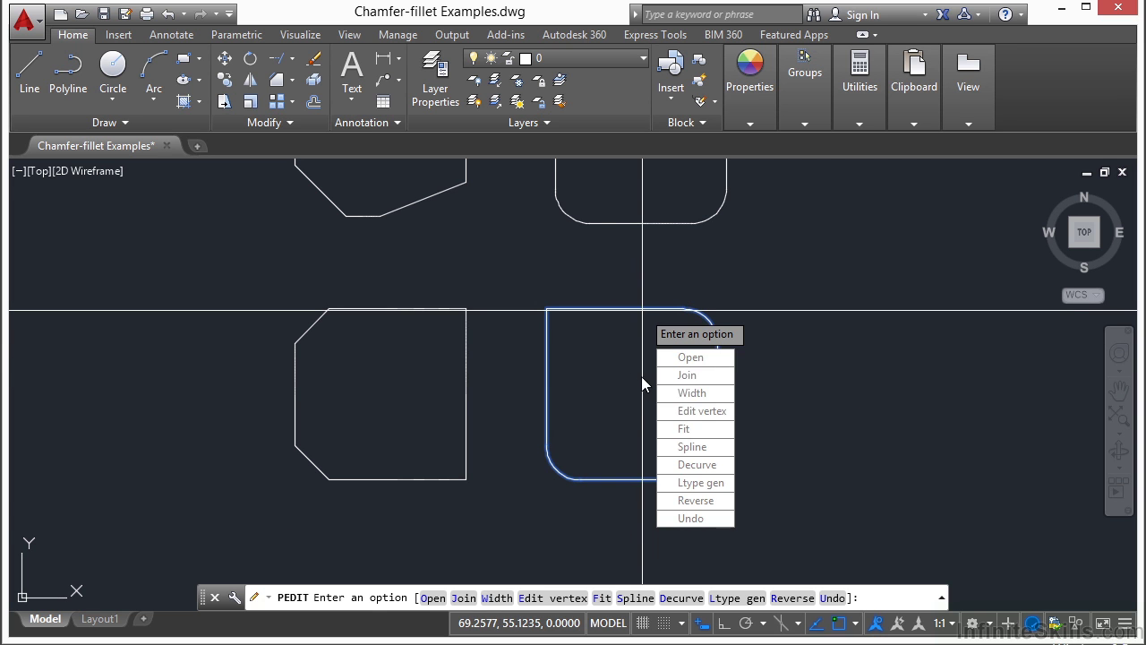
pyautogui.press('Escape')
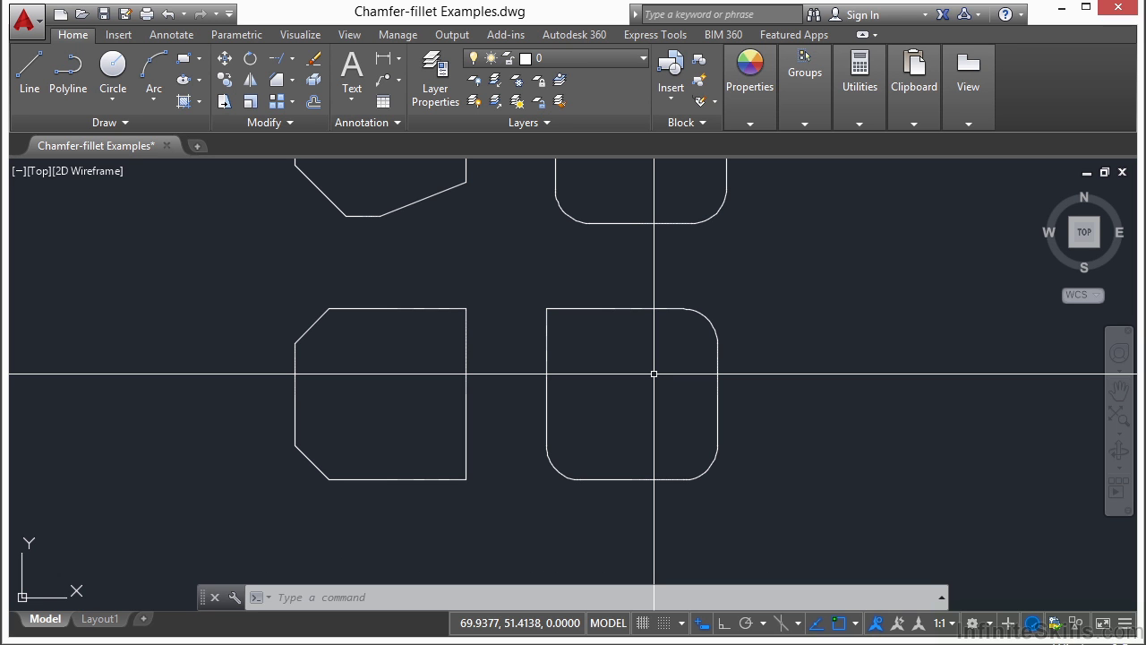
# Step: Set the fillet radius to 2 and round the upper-left corner of the same square between its top and left sides
pyautogui.write('f')
pyautogui.press('Return')
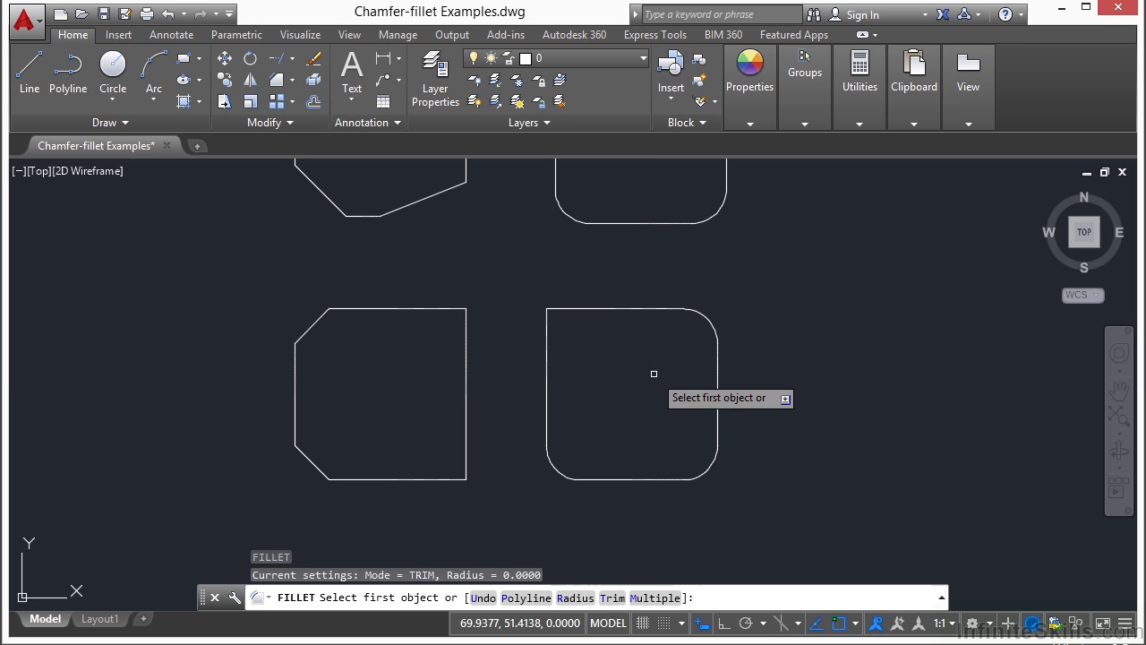
pyautogui.write('r')
pyautogui.press('Return')
pyautogui.write('2')
pyautogui.press('Return')
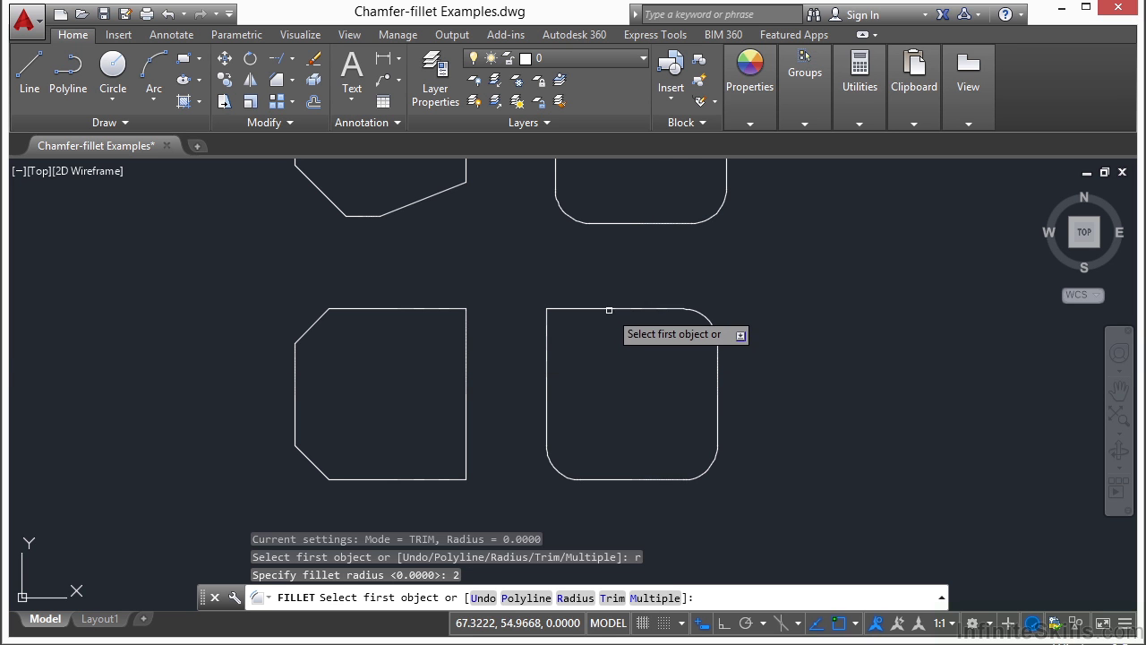
pyautogui.click(609, 310)
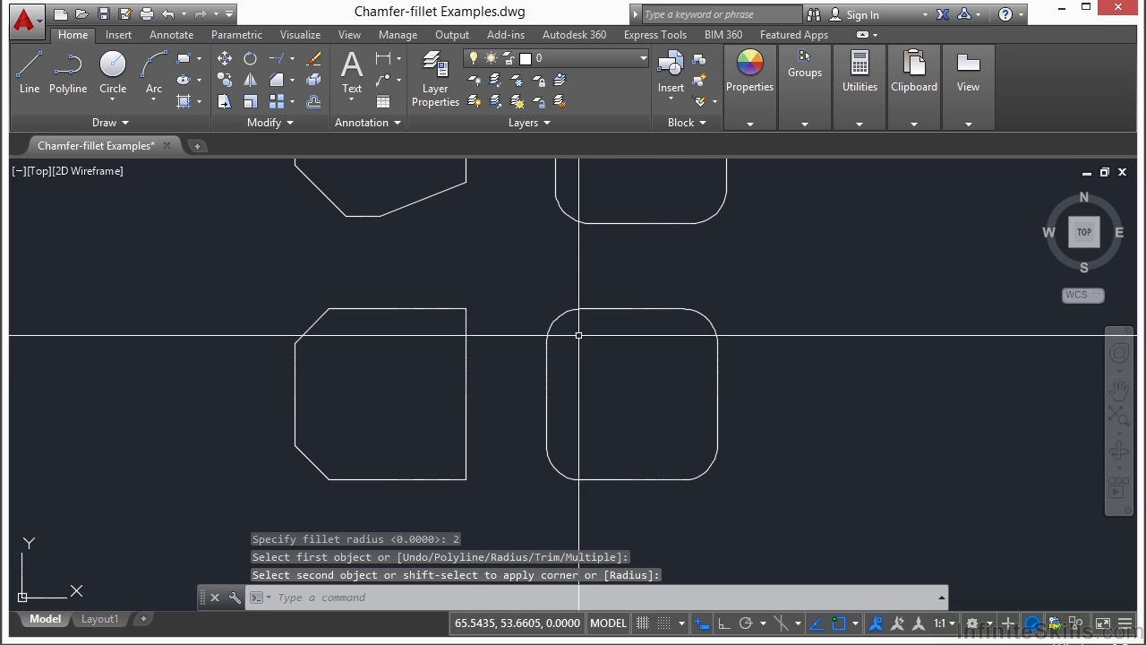
# Step: Make the square's upper-left corner sharp using Fillet's apply-corner override on the second pick, without changing the radius setting
pyautogui.press('Escape')
pyautogui.press('Return')
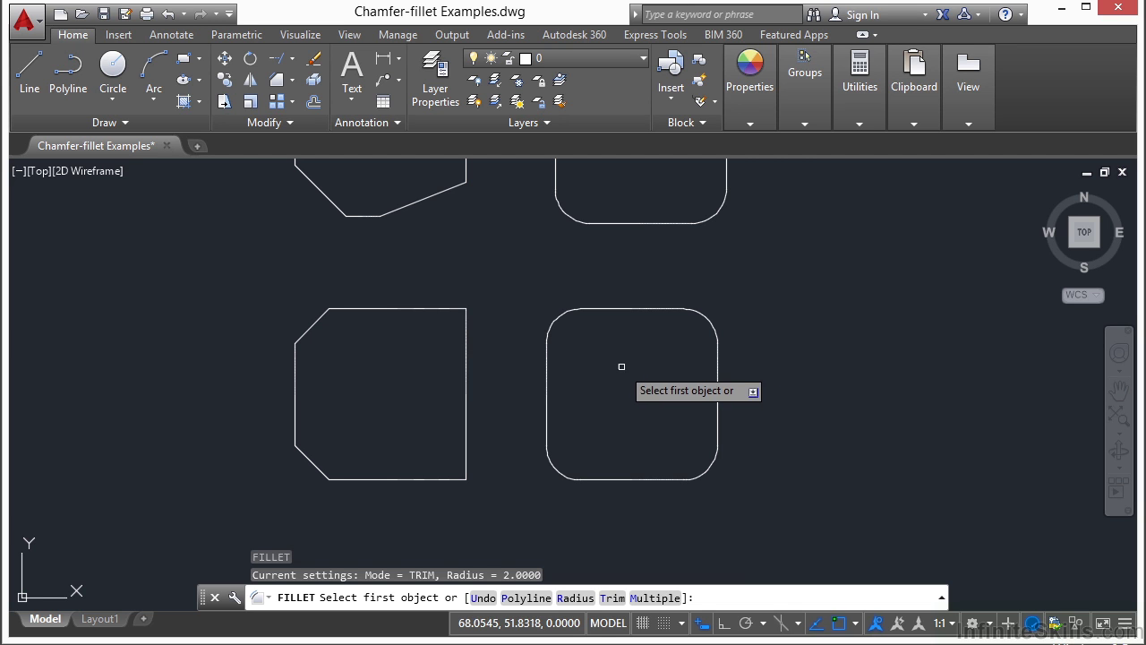
pyautogui.click(599, 308)
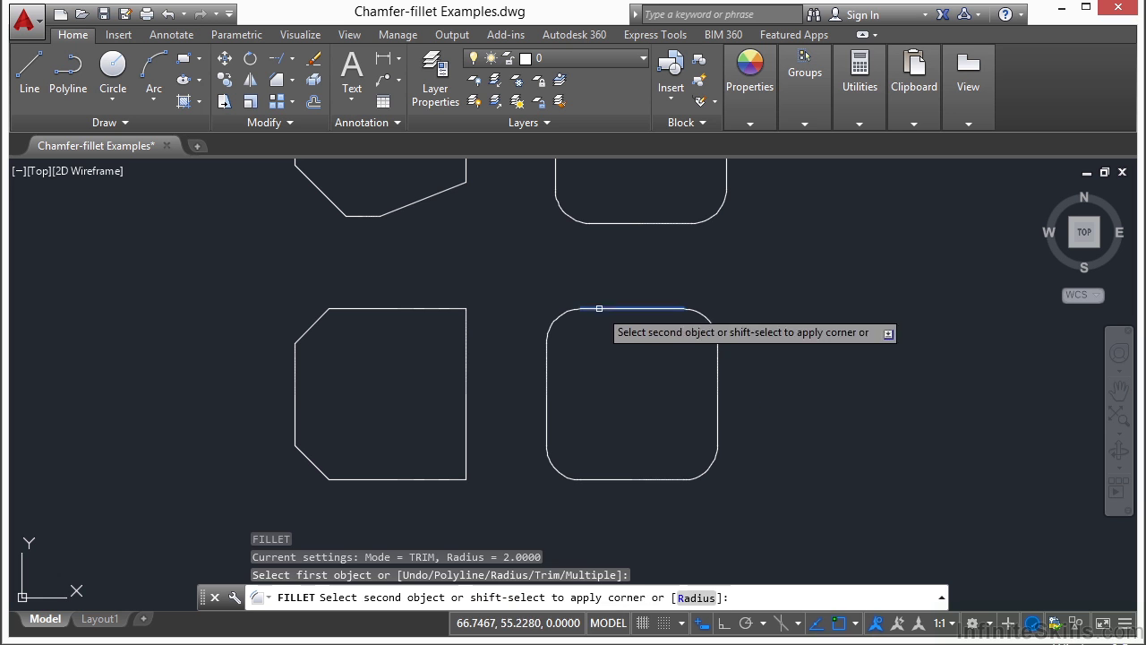
pyautogui.keyDown('shift'); pyautogui.click(546, 380); pyautogui.keyUp('shift')
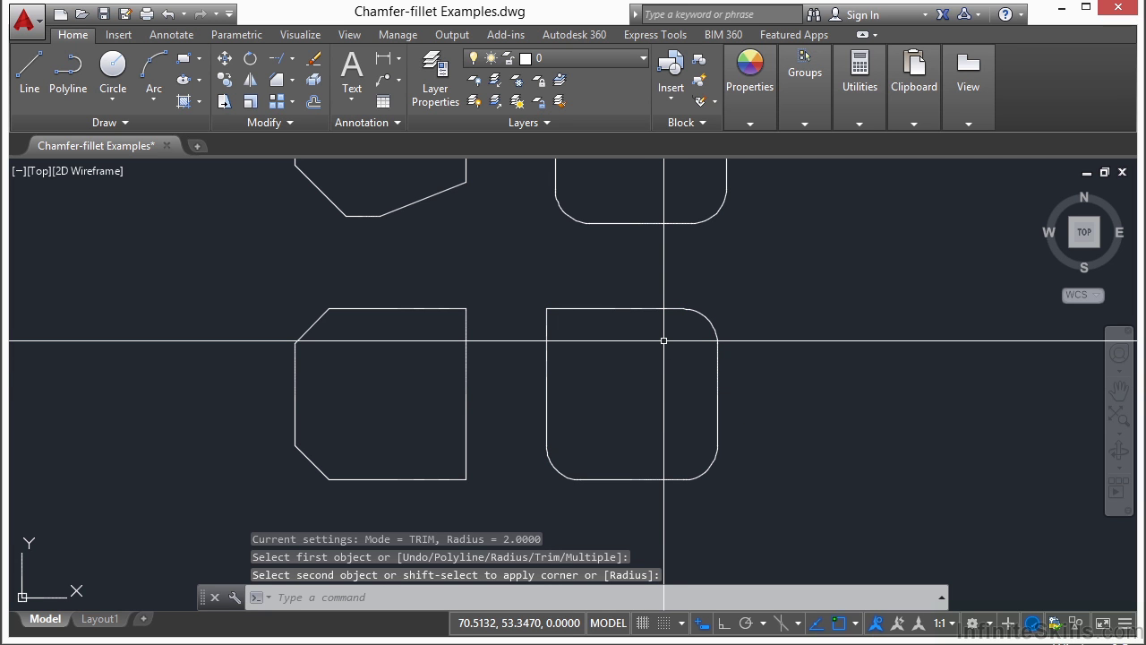
# Step: Fillet the upper-right corner of the chamfered line set with radius 2, picking its right and top lines
pyautogui.press('Return')
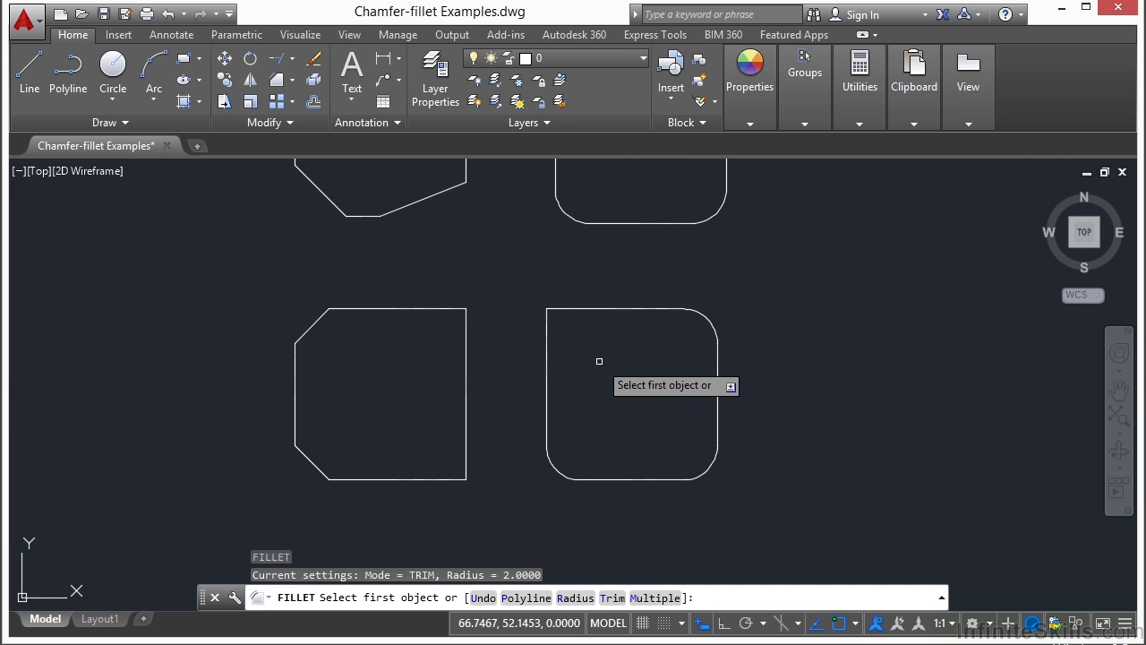
pyautogui.click(466, 360)
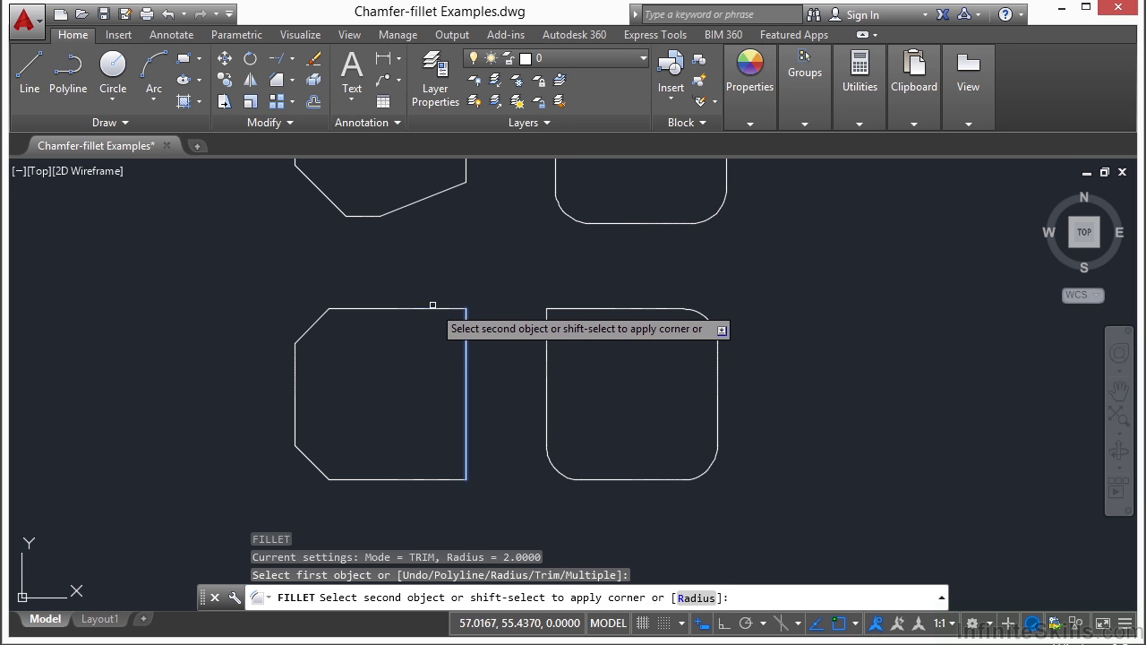
pyautogui.click(417, 308)
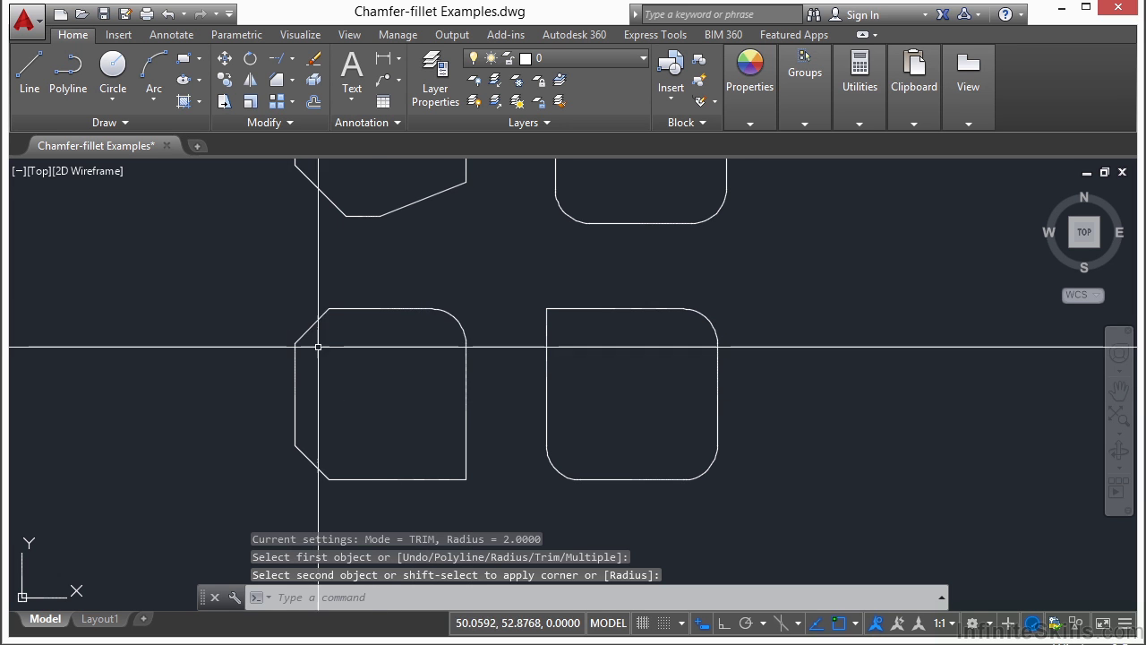
# Step: Fillet the chamfered upper-left corner of the line set with radius 2, picking its top and left lines
pyautogui.press('Return')
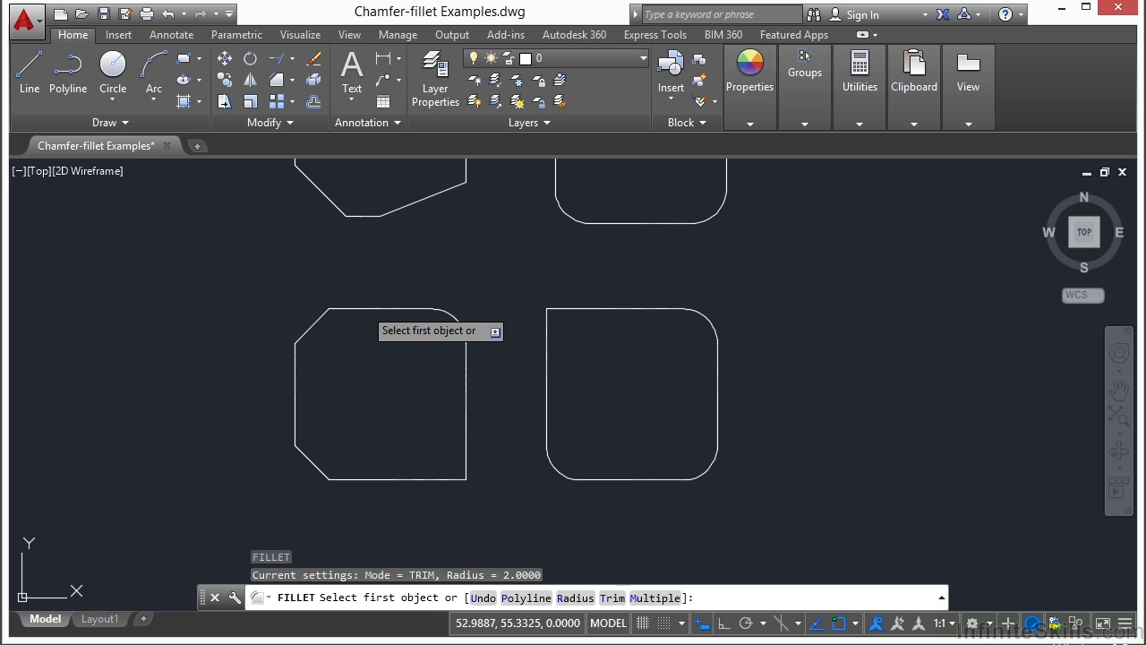
pyautogui.click(366, 308)
pyautogui.click(295, 390)
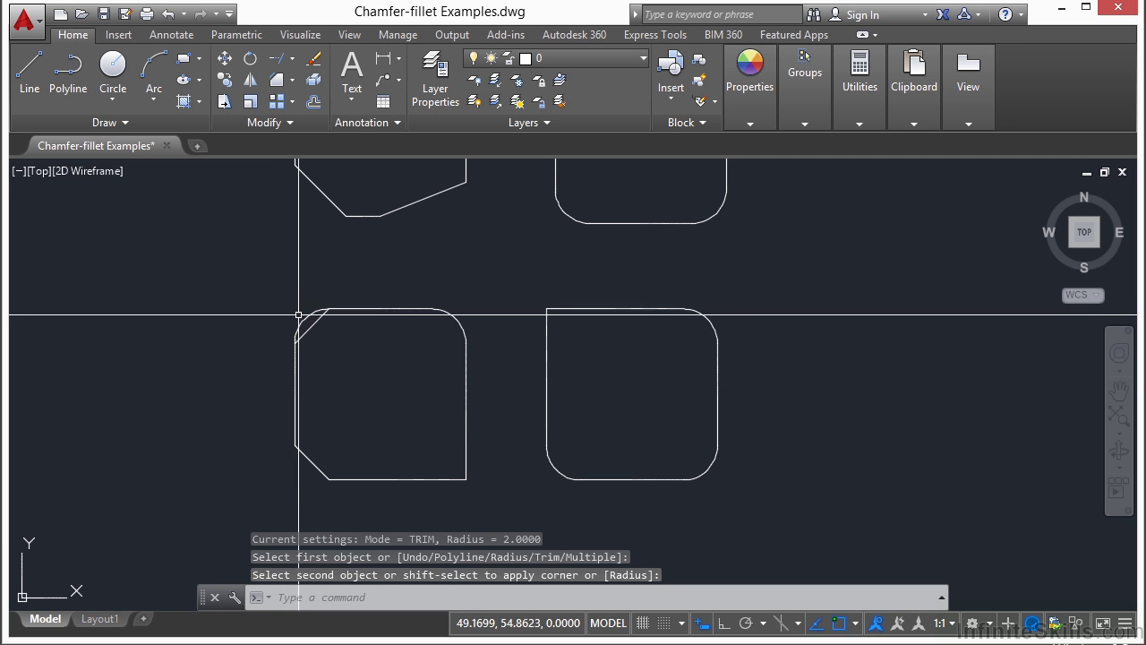
# Step: Erase the leftover diagonal chamfer line inside the line set's upper-left fillet
pyautogui.scroll(6, 299, 313)
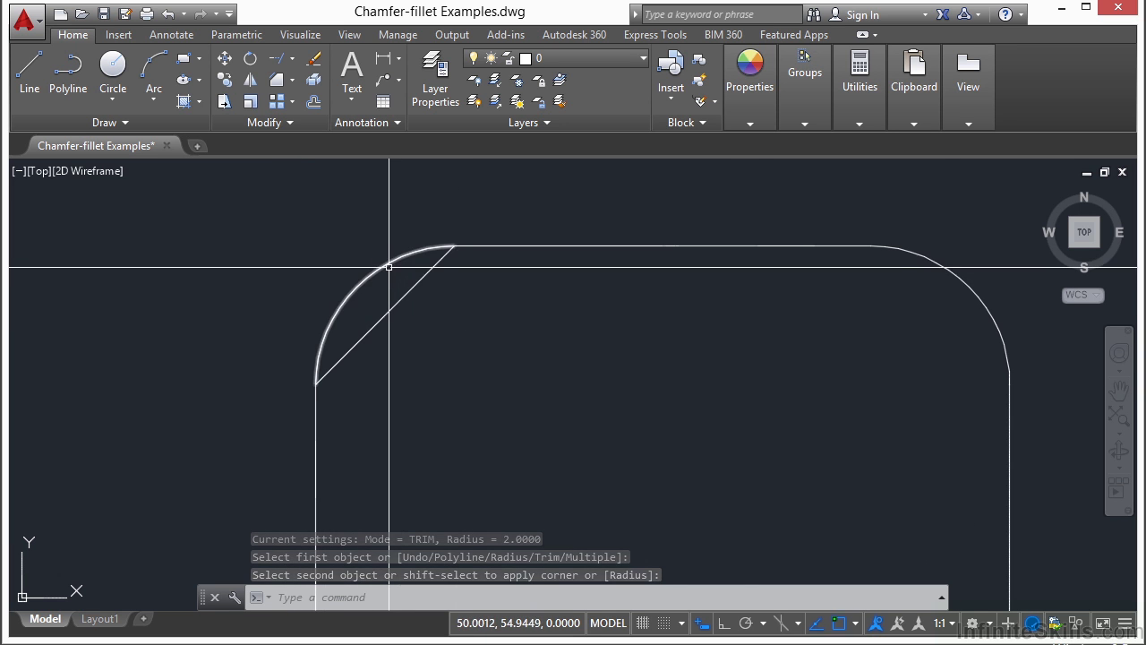
pyautogui.click(395, 304)
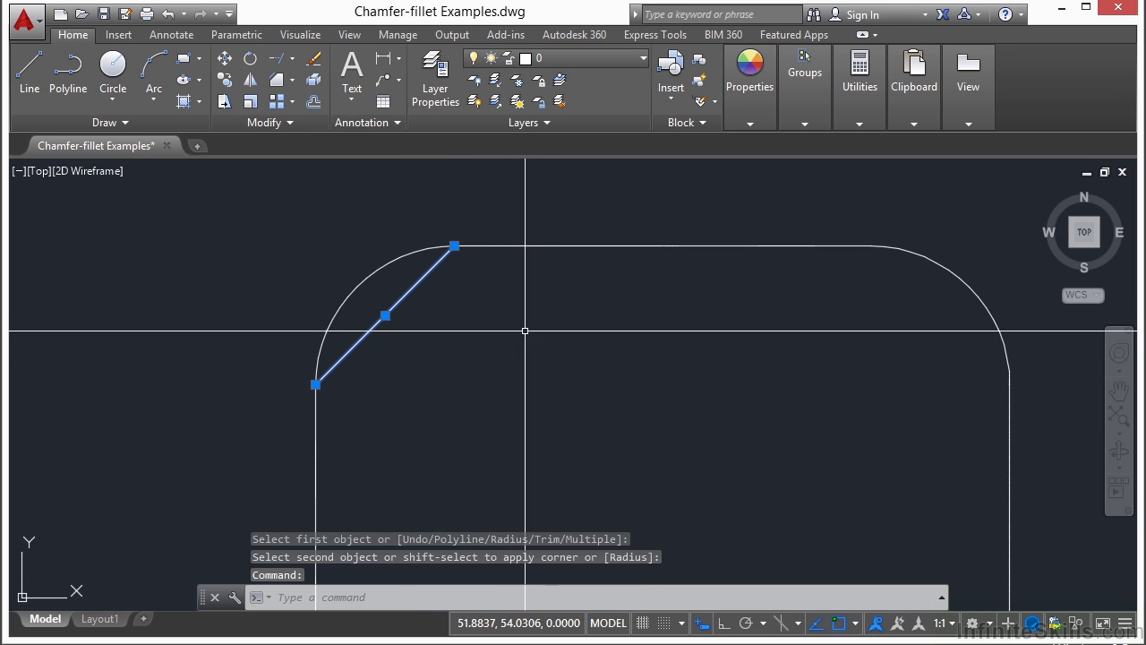
pyautogui.press('Delete')
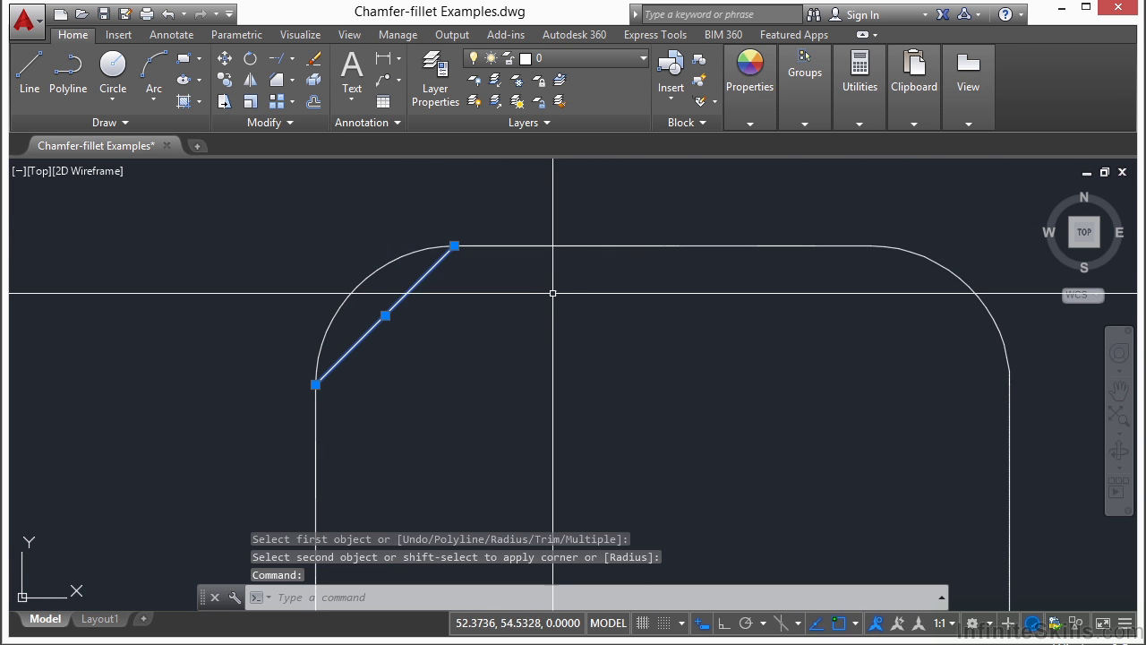
pyautogui.click(313, 58)
pyautogui.scroll(-10, 540, 350)
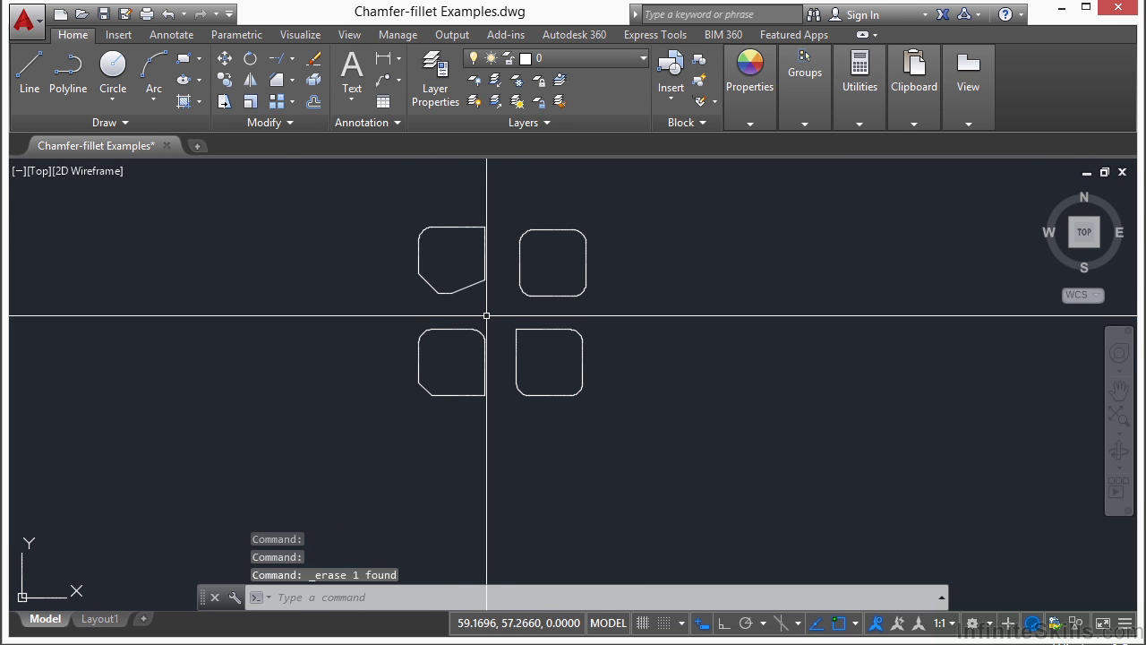